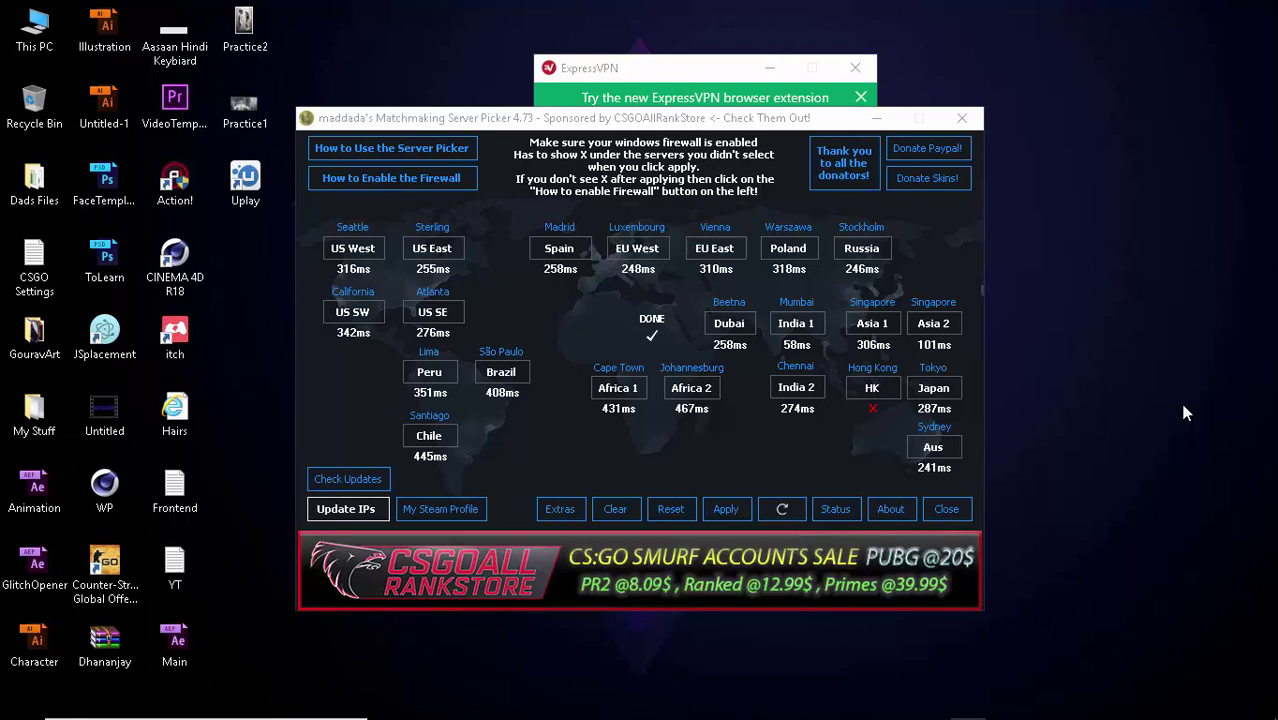
- Update the server IP list and re-measure the India 2 server's ping
left_click(737, 460)
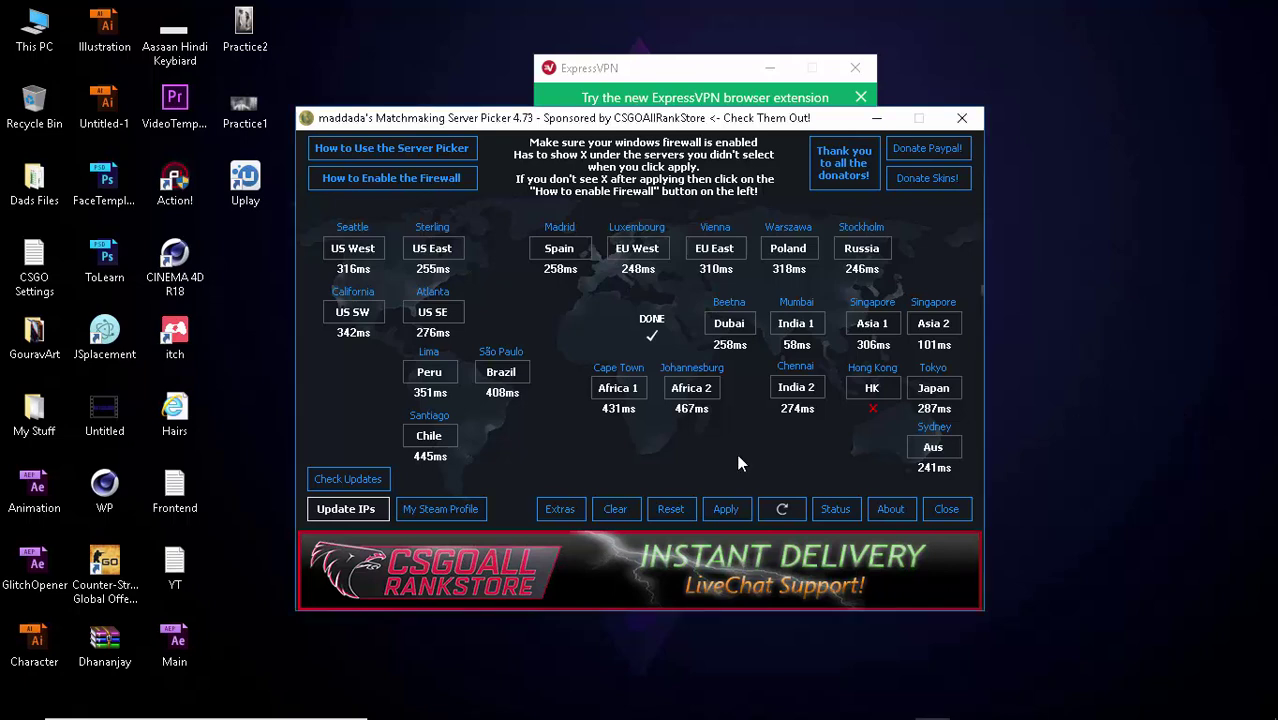
left_click(346, 509)
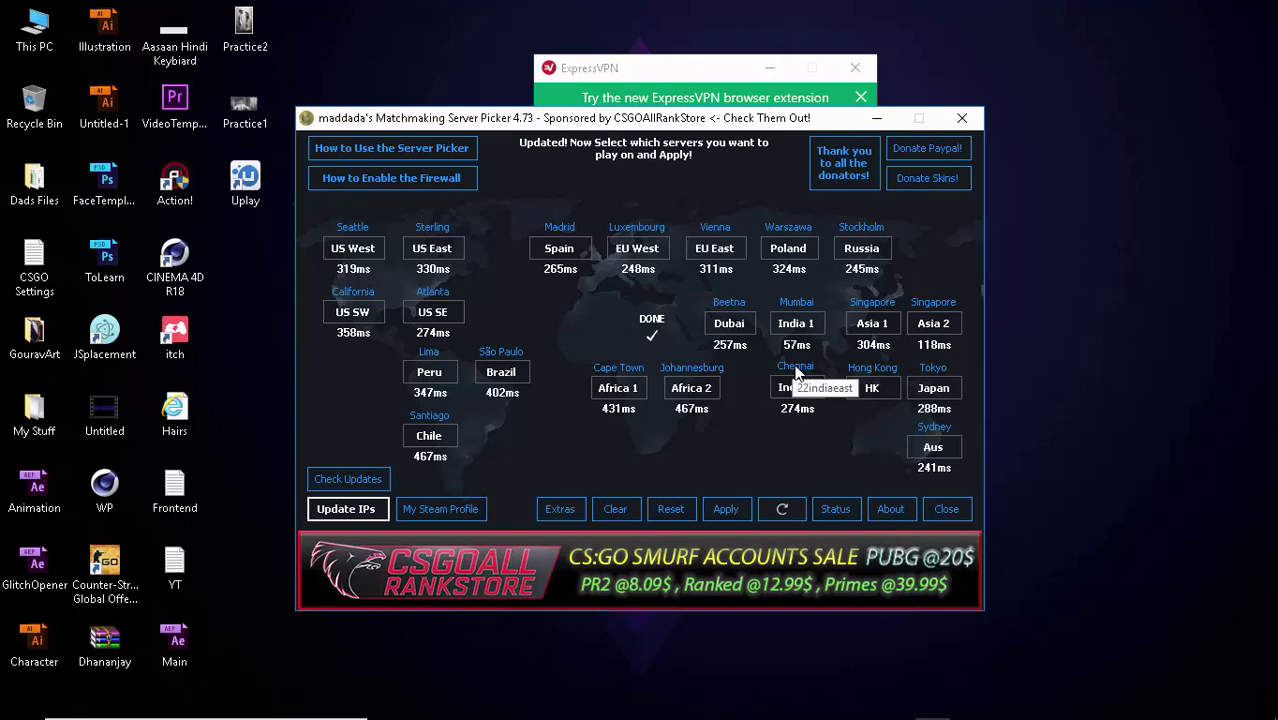
left_click(784, 416)
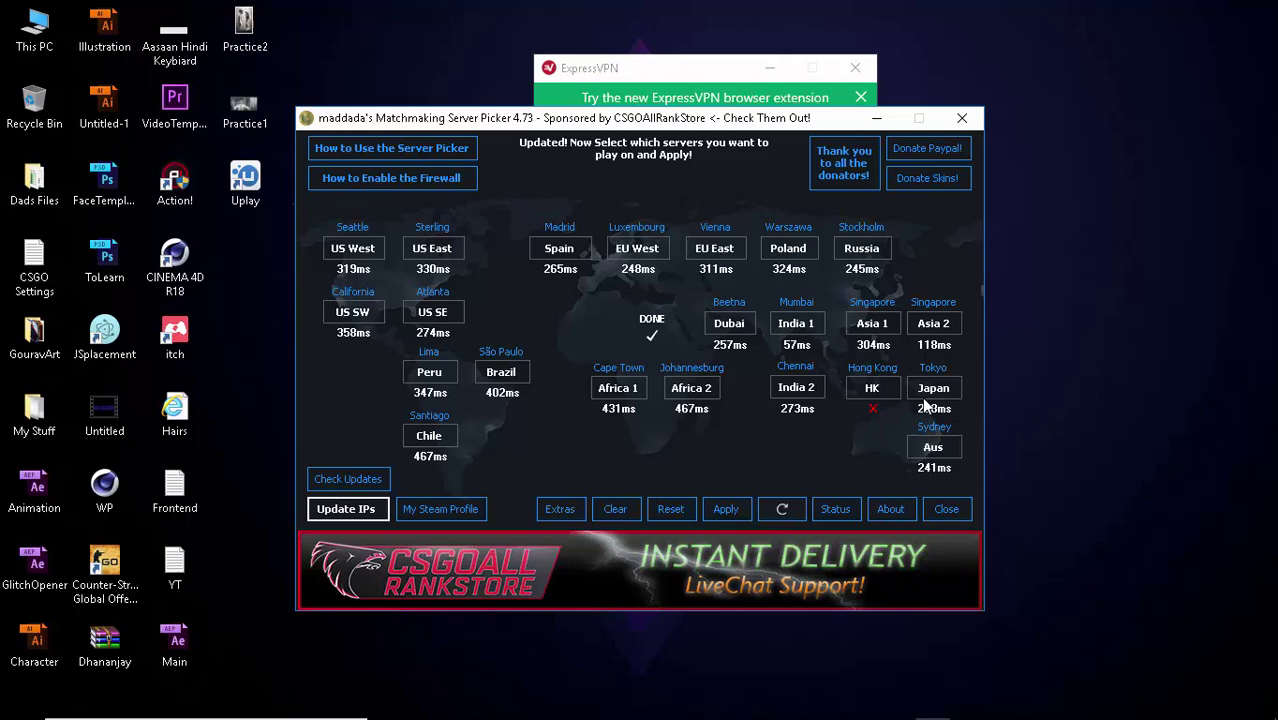
left_click(1093, 266)
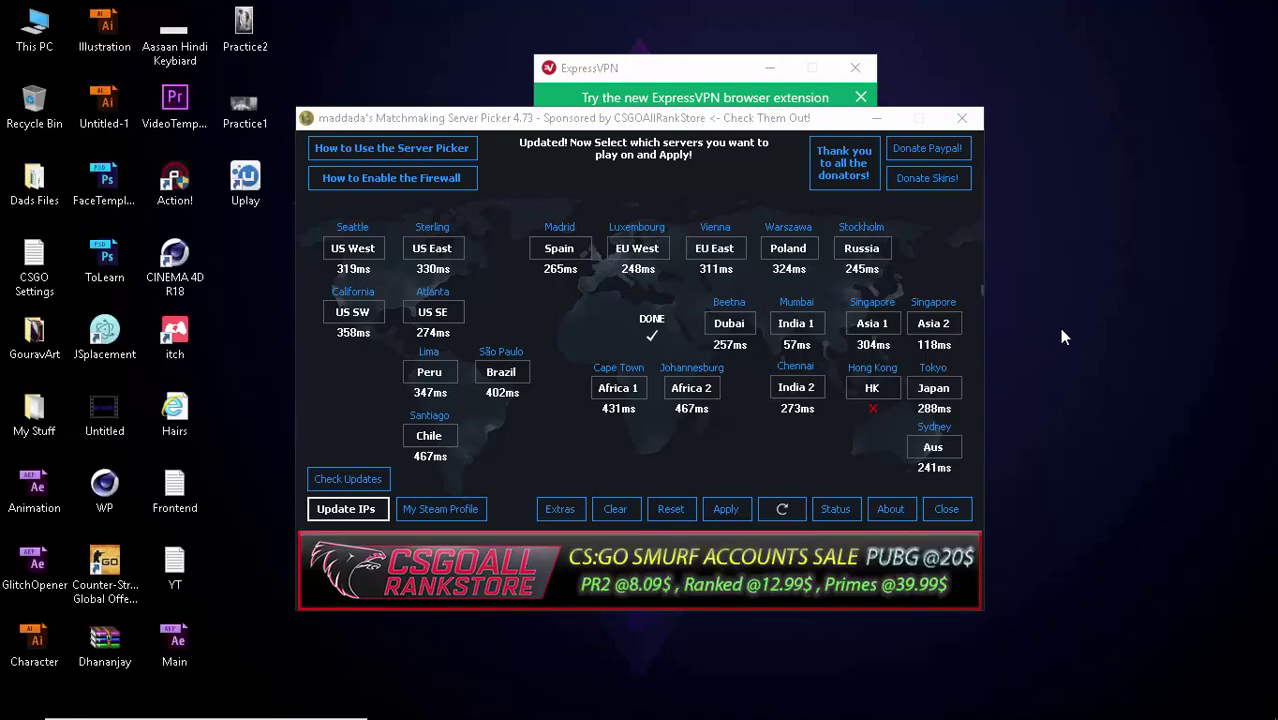
- Select Mumbai's India 1 server (57 ms) in the server picker
left_click(793, 324)
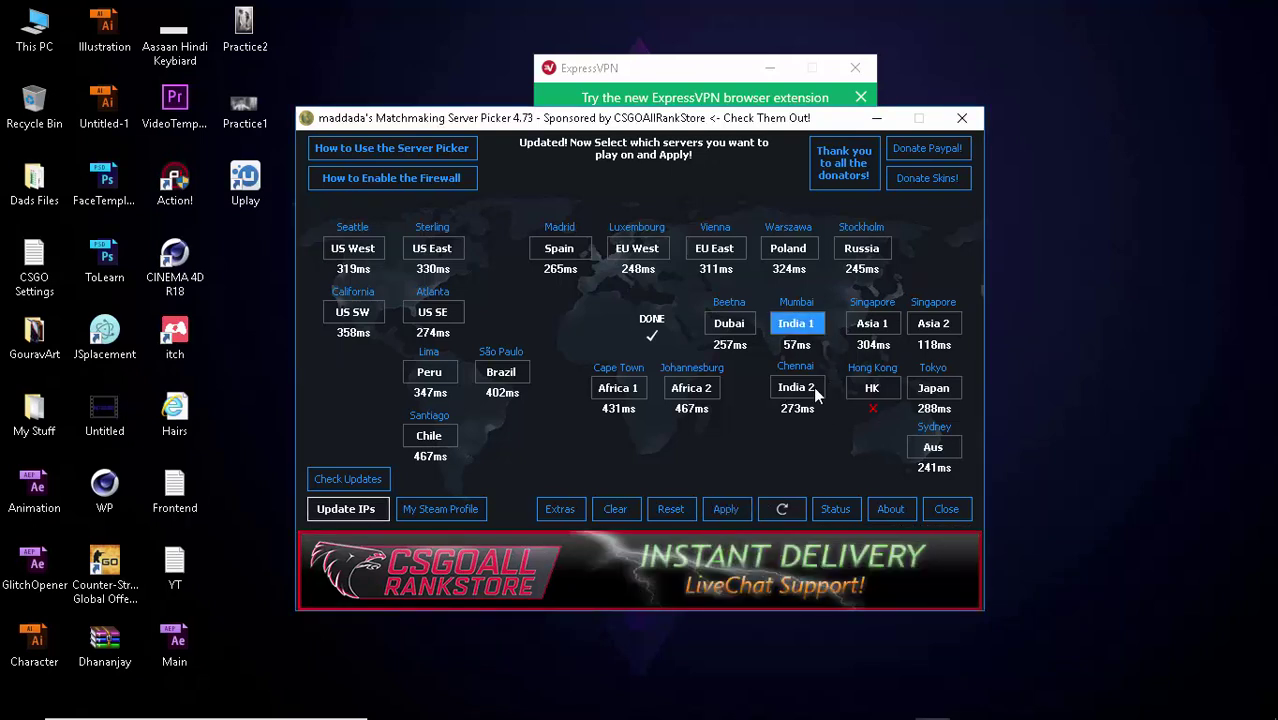
left_click(866, 336)
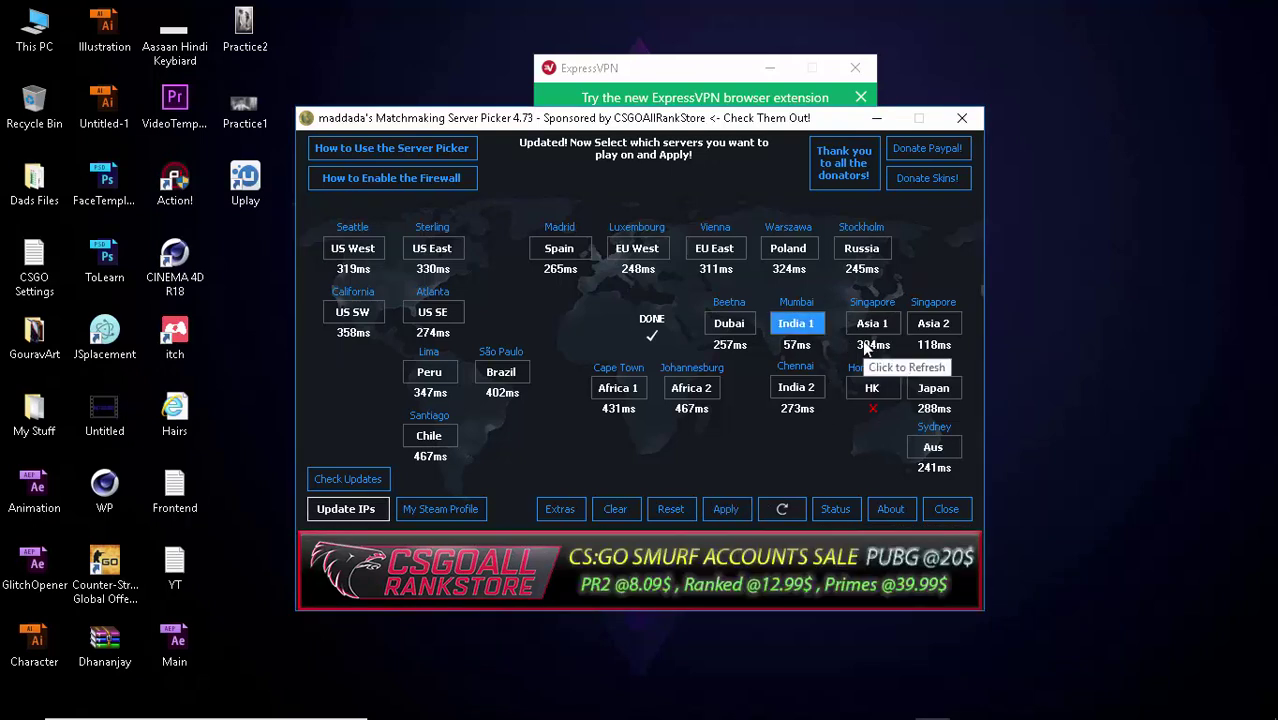
right_click(1160, 226)
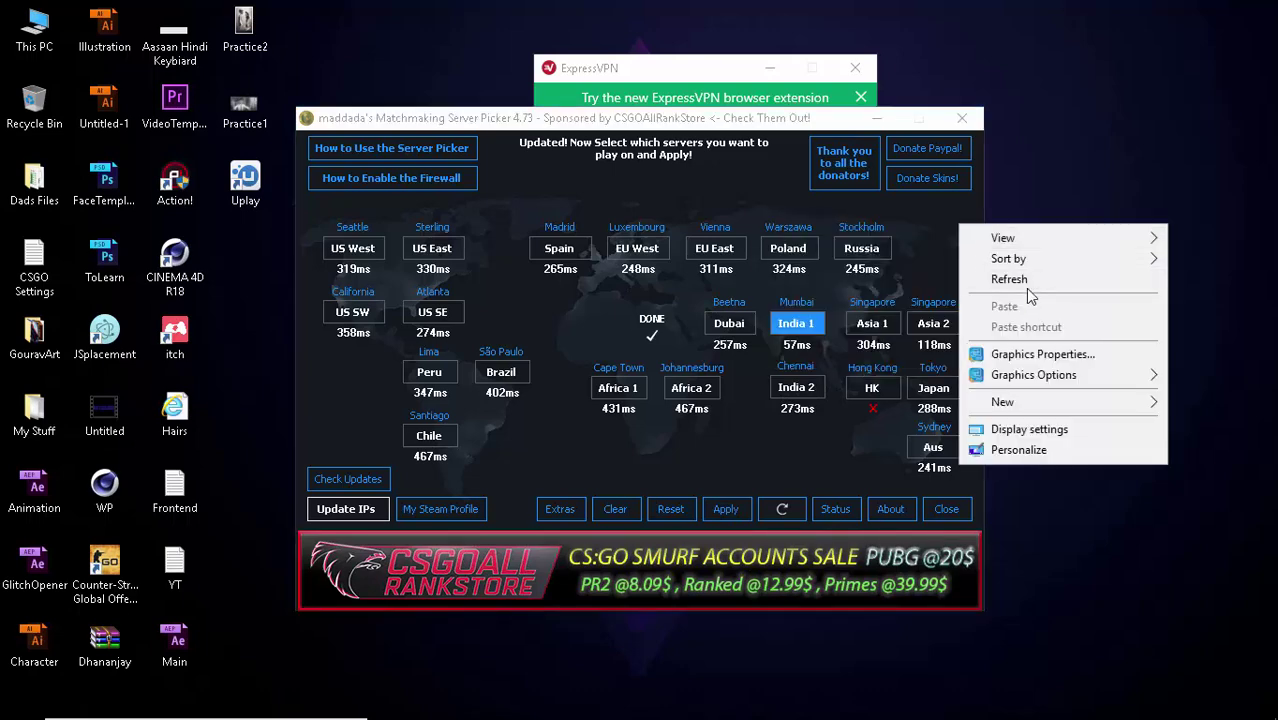
- Check the router's Advanced Setup ADSL Mode, leave it at G.lite, and close the admin page
left_click(1015, 280)
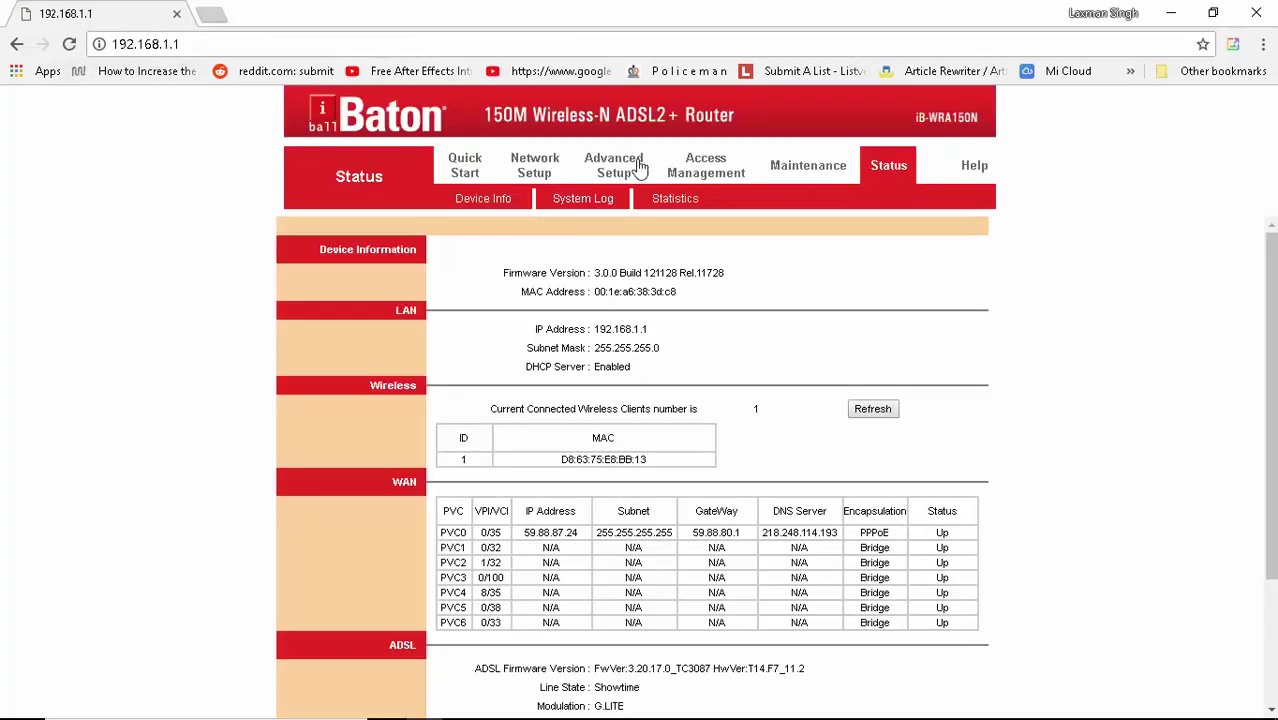
left_click(593, 165)
left_click(830, 200)
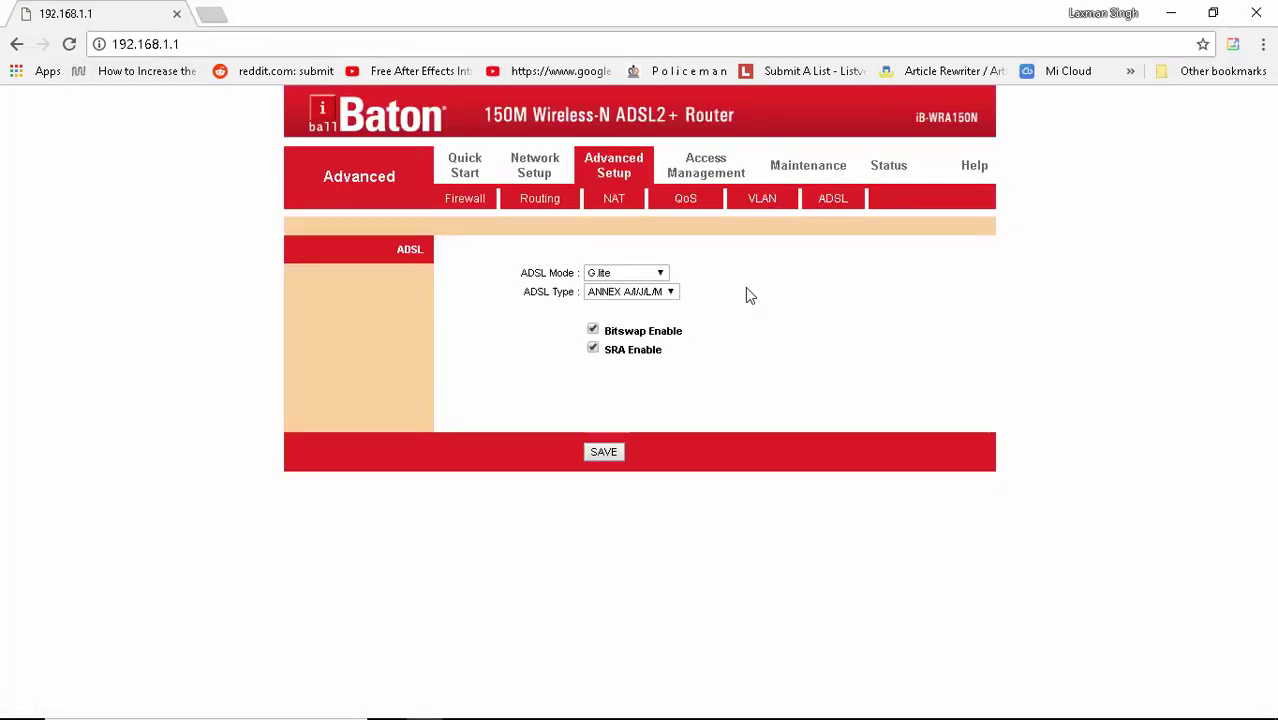
left_click(655, 275)
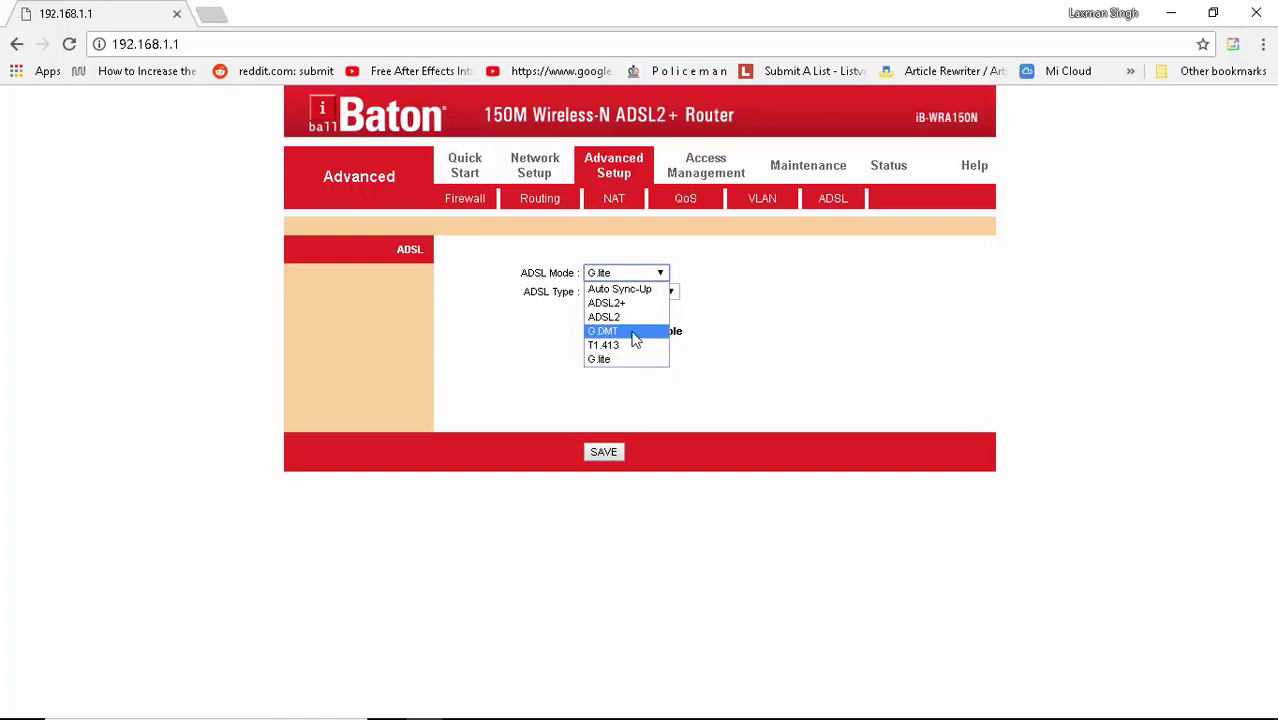
left_click(852, 329)
left_click(1256, 13)
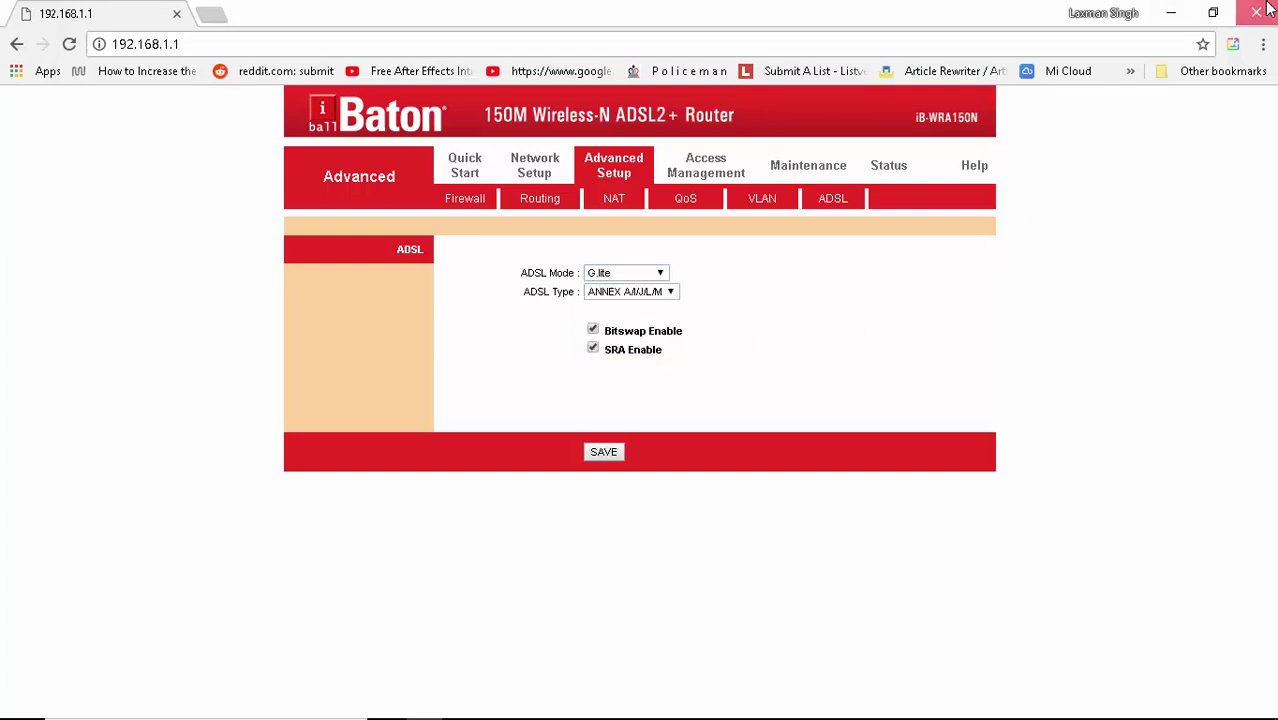
- View ExpressVPN's status (off, India Mumbai-1), then reopen Chrome on the Google home page
left_click(652, 72)
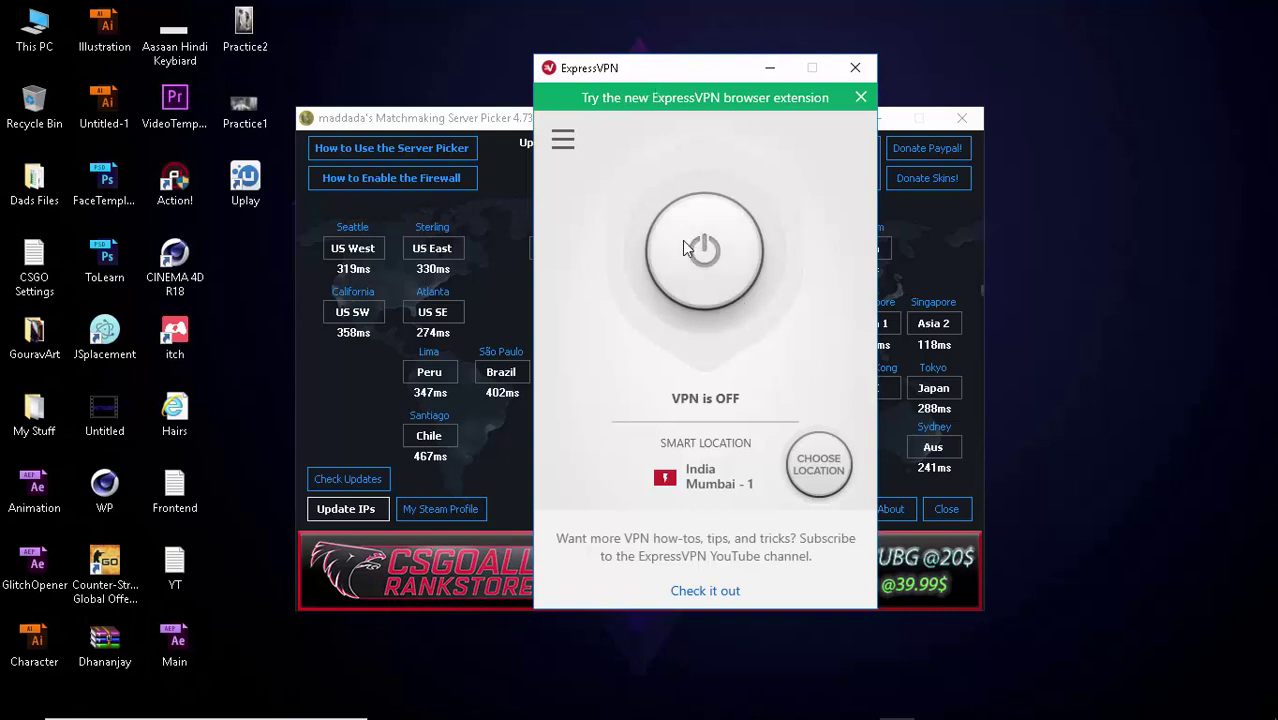
left_click(420, 684)
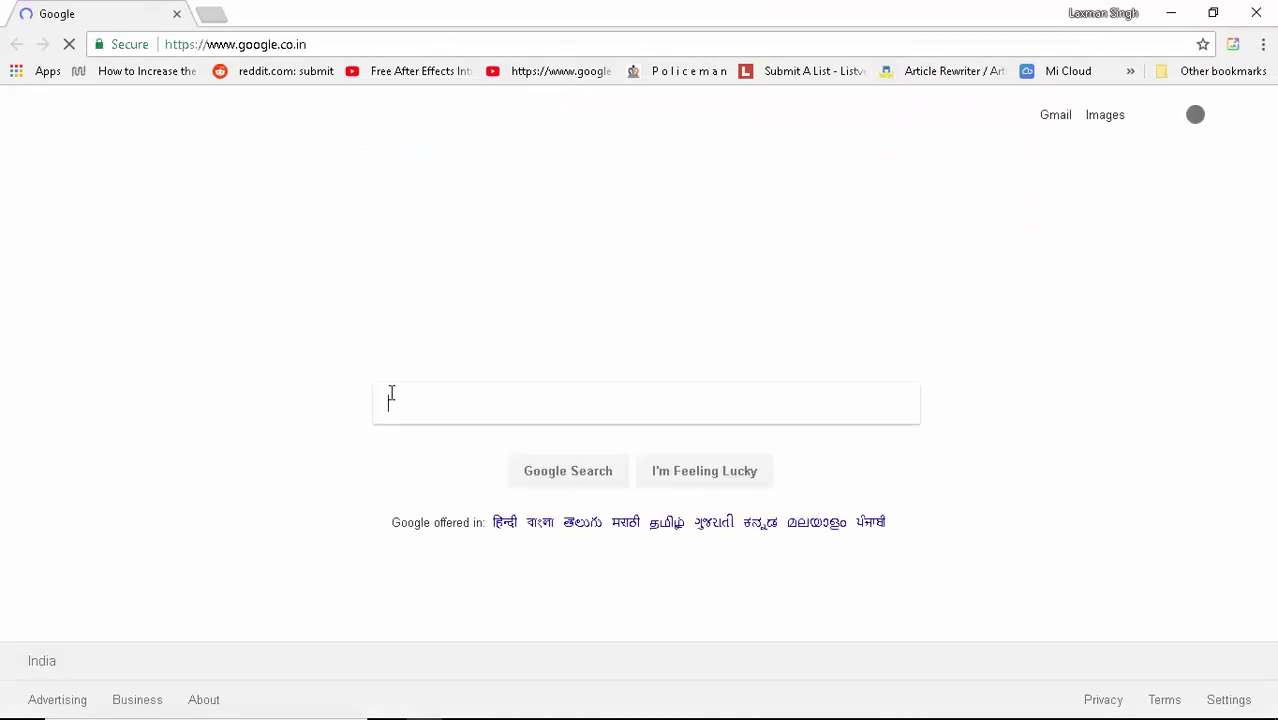
- Search Google for 'openvpn', open openvpn.net and start the Windows PC download
type("openvpn")
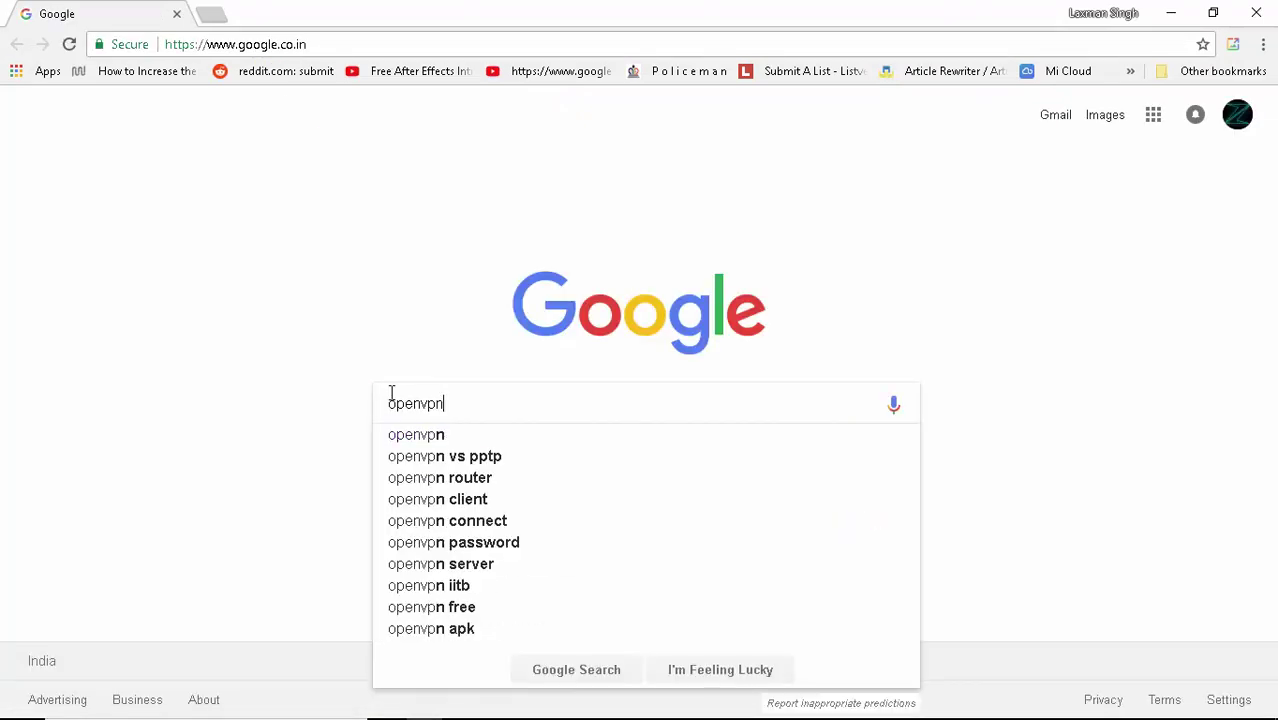
key("Return")
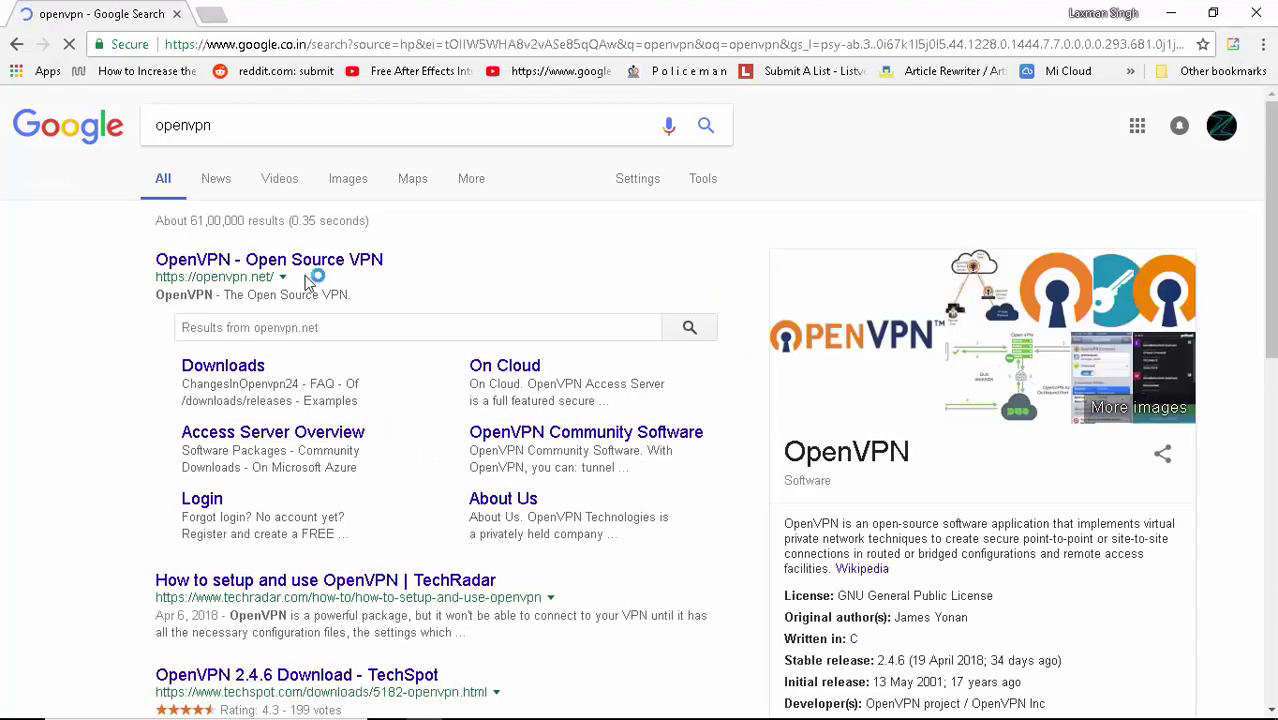
middle_click(310, 268)
scroll(365, 425, "down", 3)
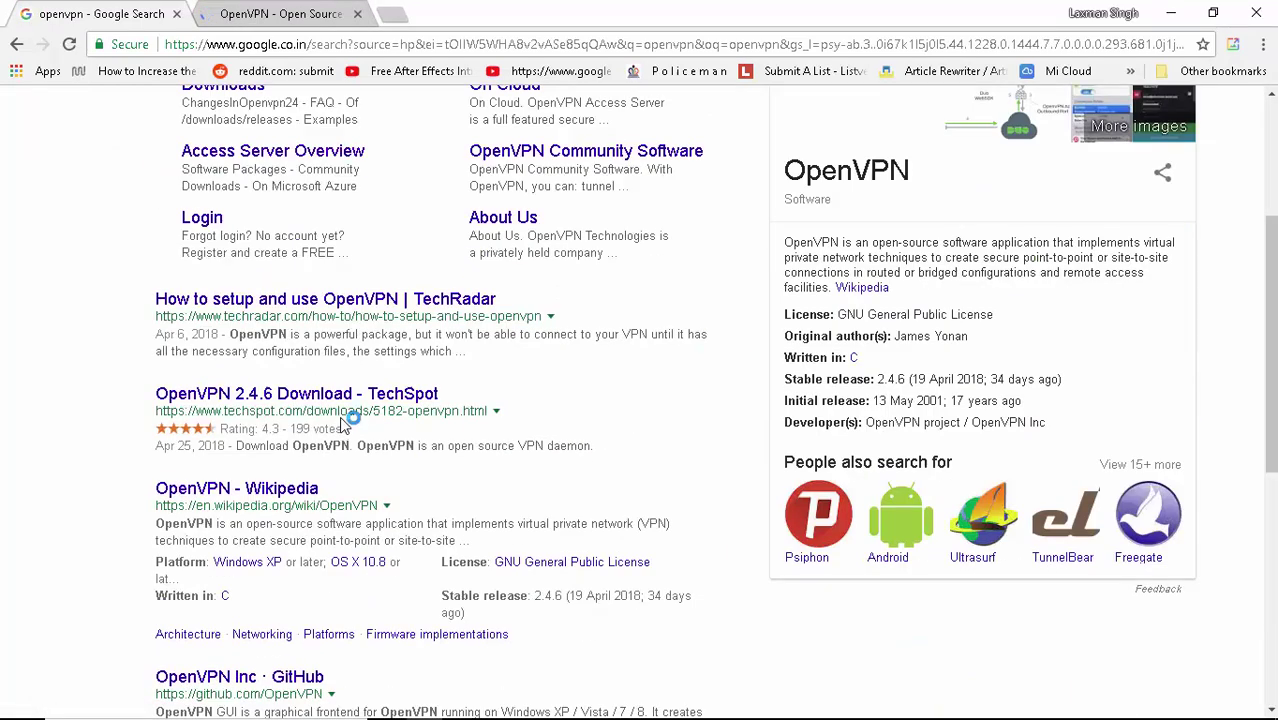
left_click(270, 8)
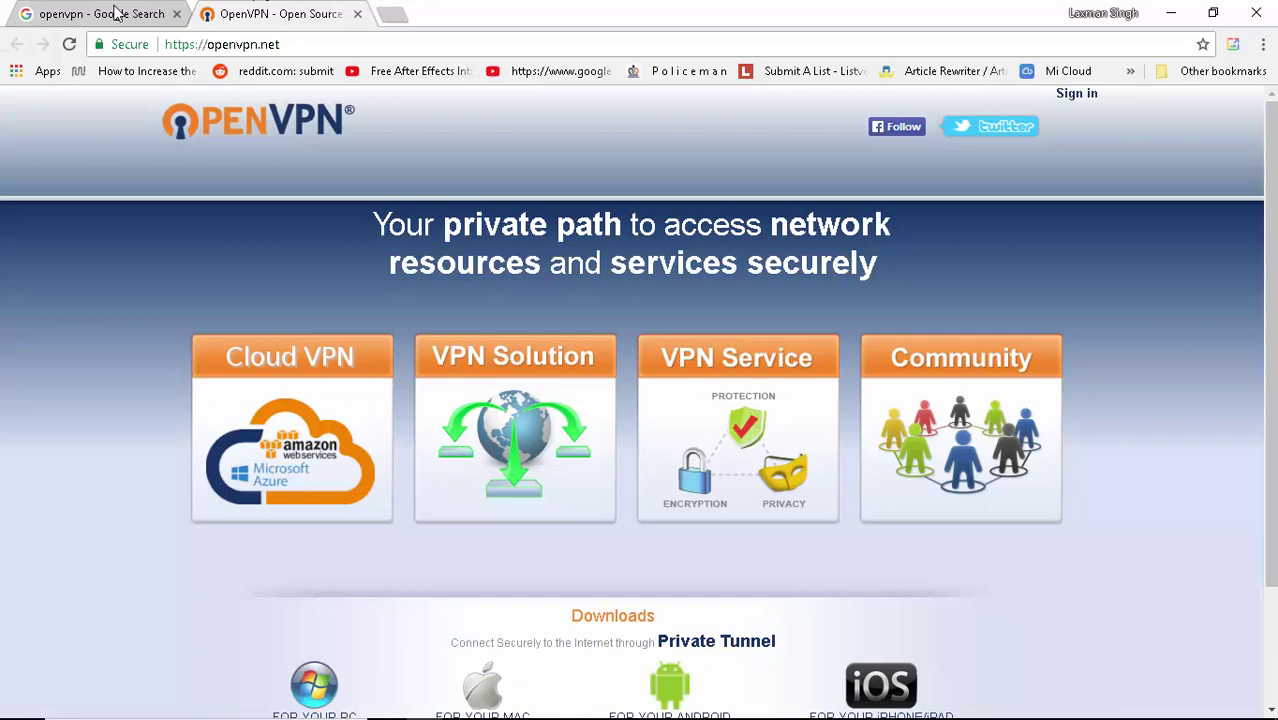
scroll(379, 300, "down", 3)
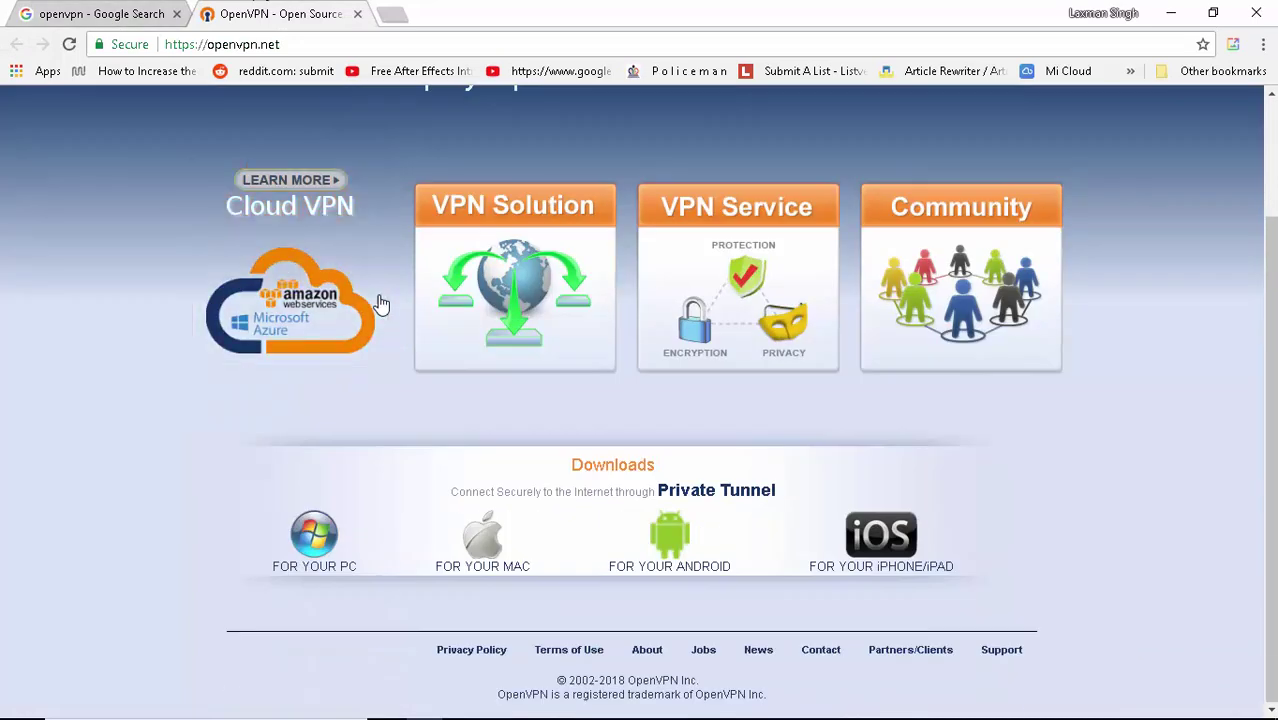
left_click(316, 536)
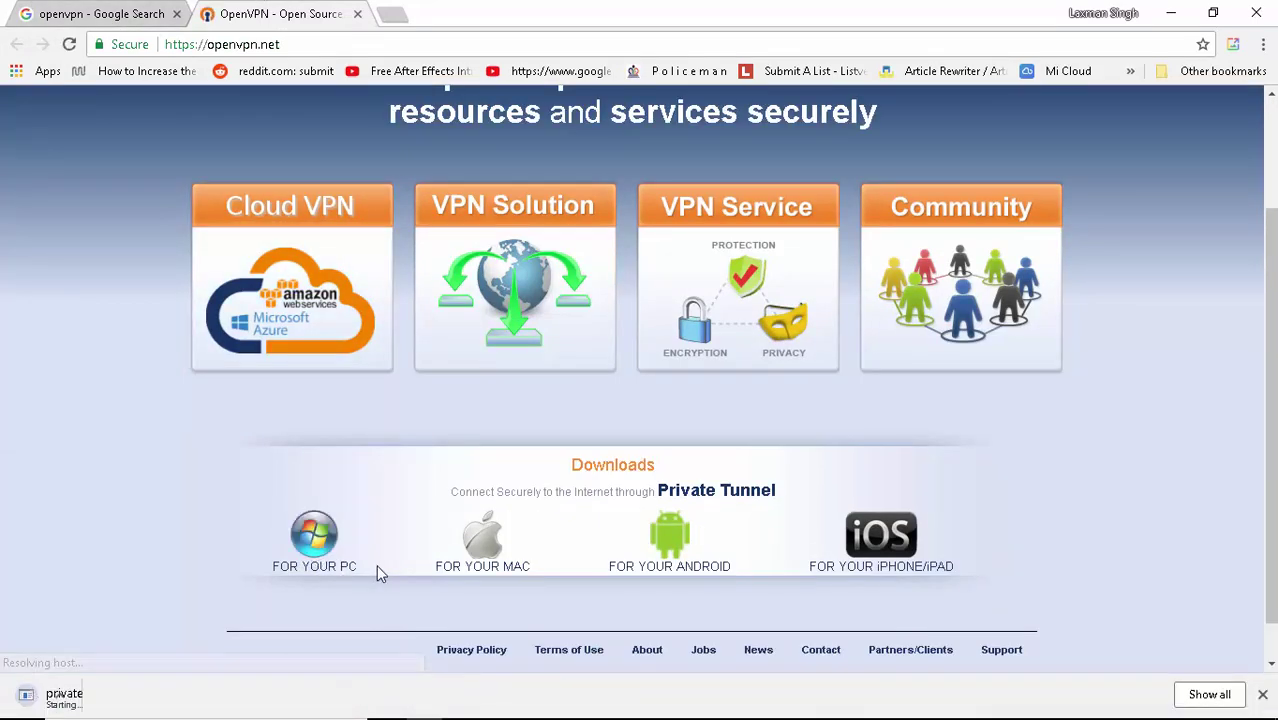
- Cancel the privatetunnel download, remove it from the downloads list, and close the extra tabs
left_click(195, 703)
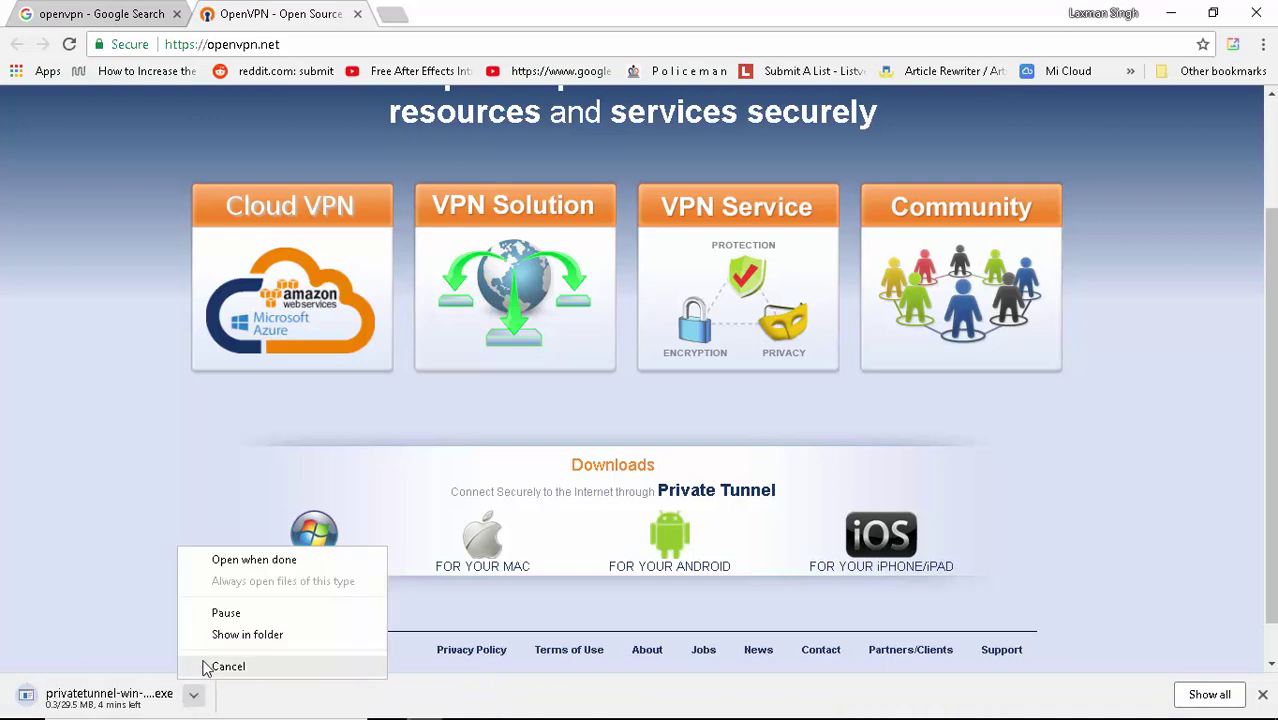
left_click(205, 663)
left_click(1205, 694)
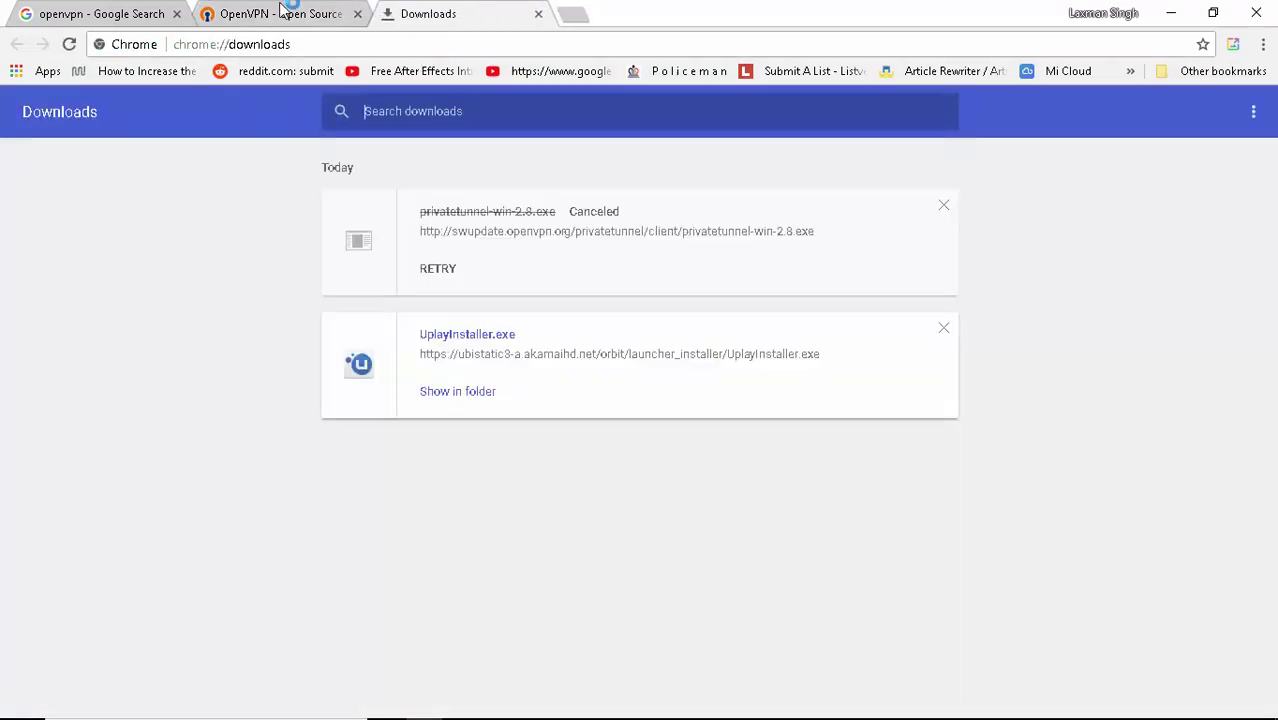
middle_click(285, 11)
left_click(943, 205)
middle_click(302, 8)
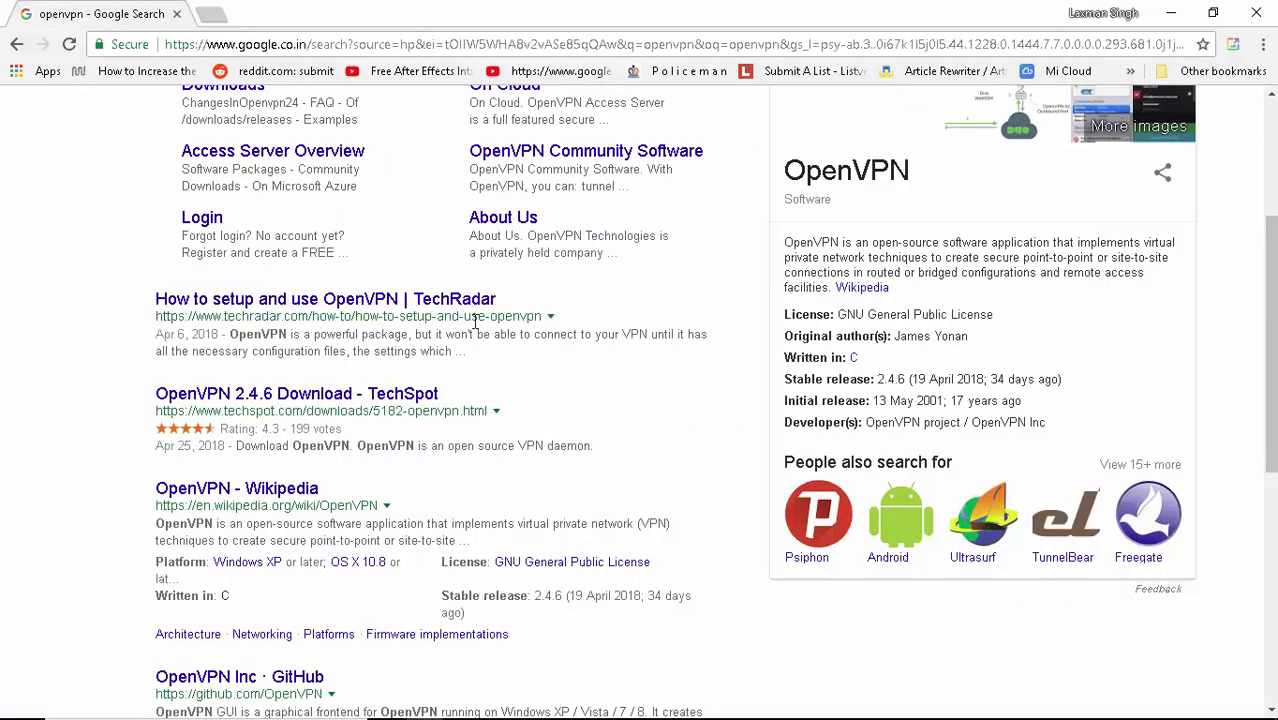
- Replace the openvpn search text with a new free-VPN query
scroll(651, 390, "up", 4)
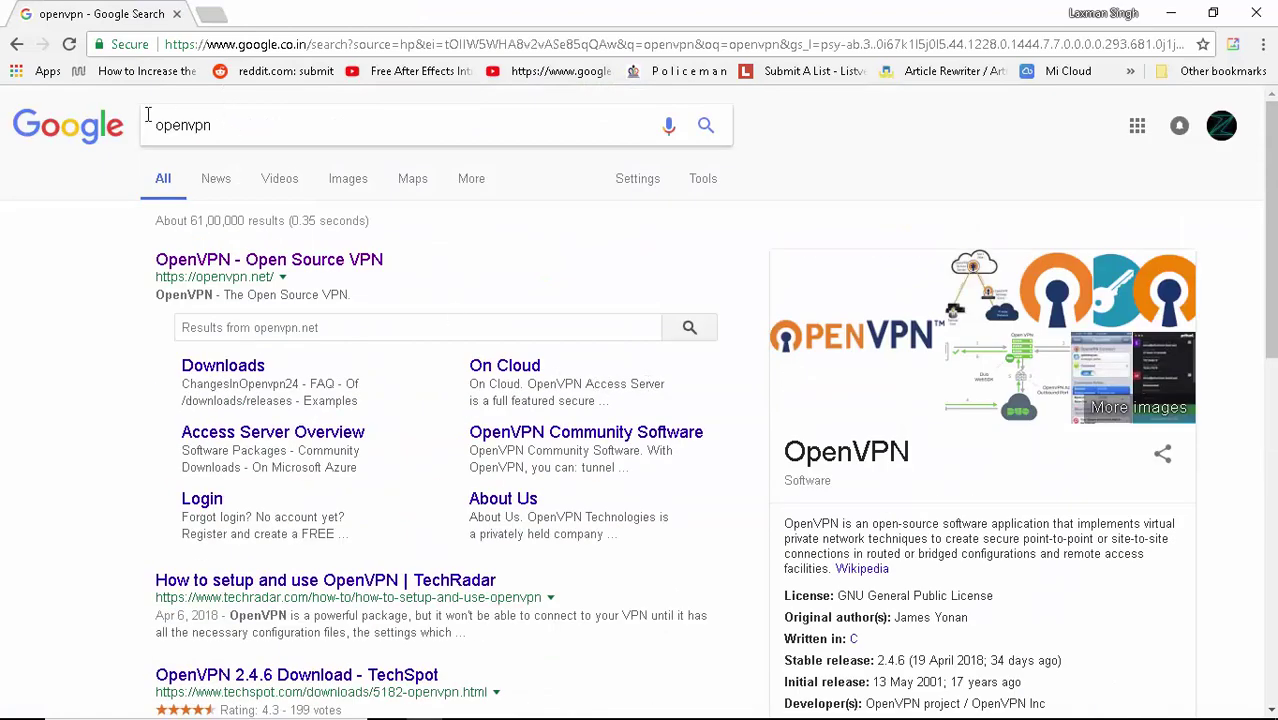
double_click(150, 120)
type("fire")
key("BackSpace")
key("BackSpace")
key("BackSpace")
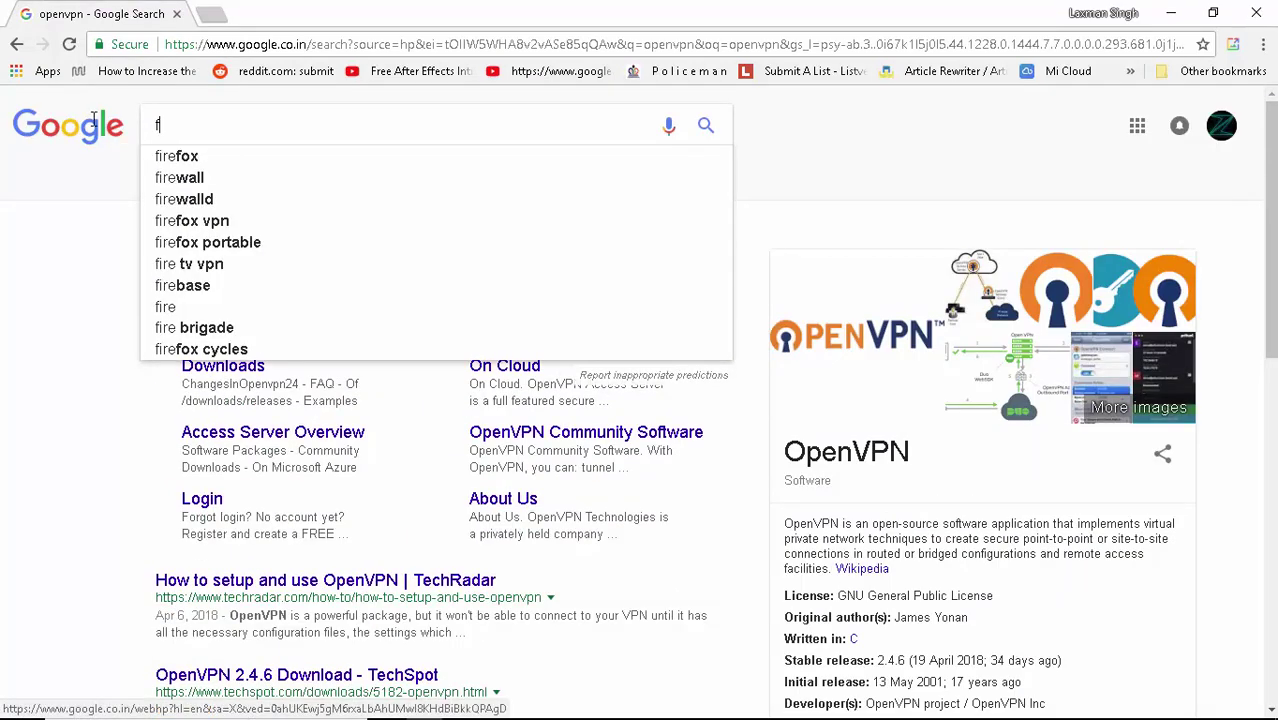
- Search Google for 'free vpn for windows'
type("ree vbpn")
key("BackSpace")
key("BackSpace")
key("BackSpace")
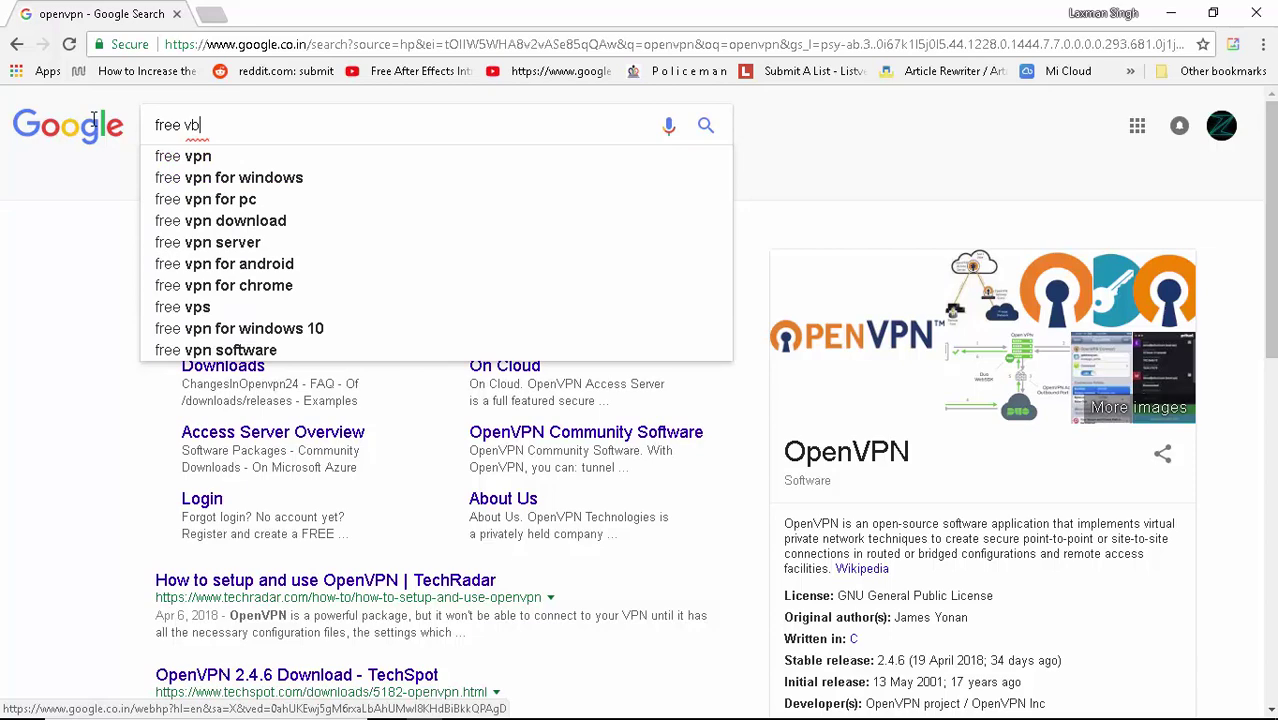
type("pn for ")
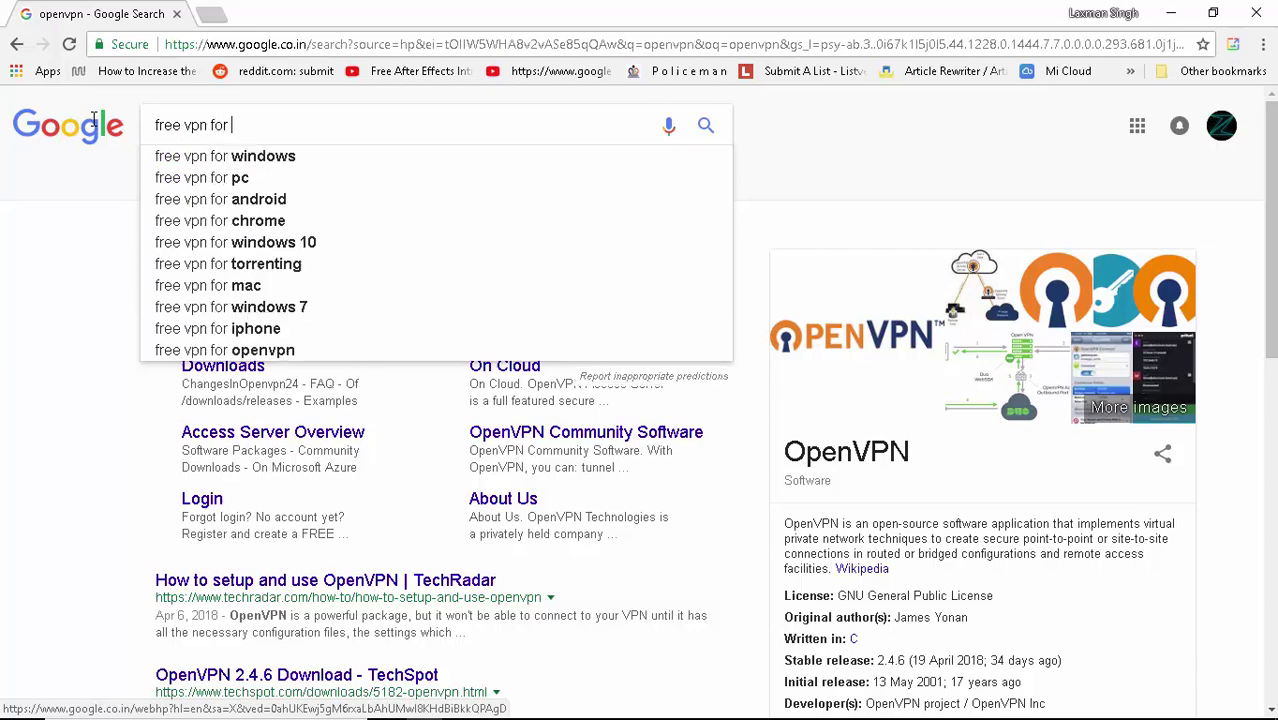
type("windows")
key("Return")
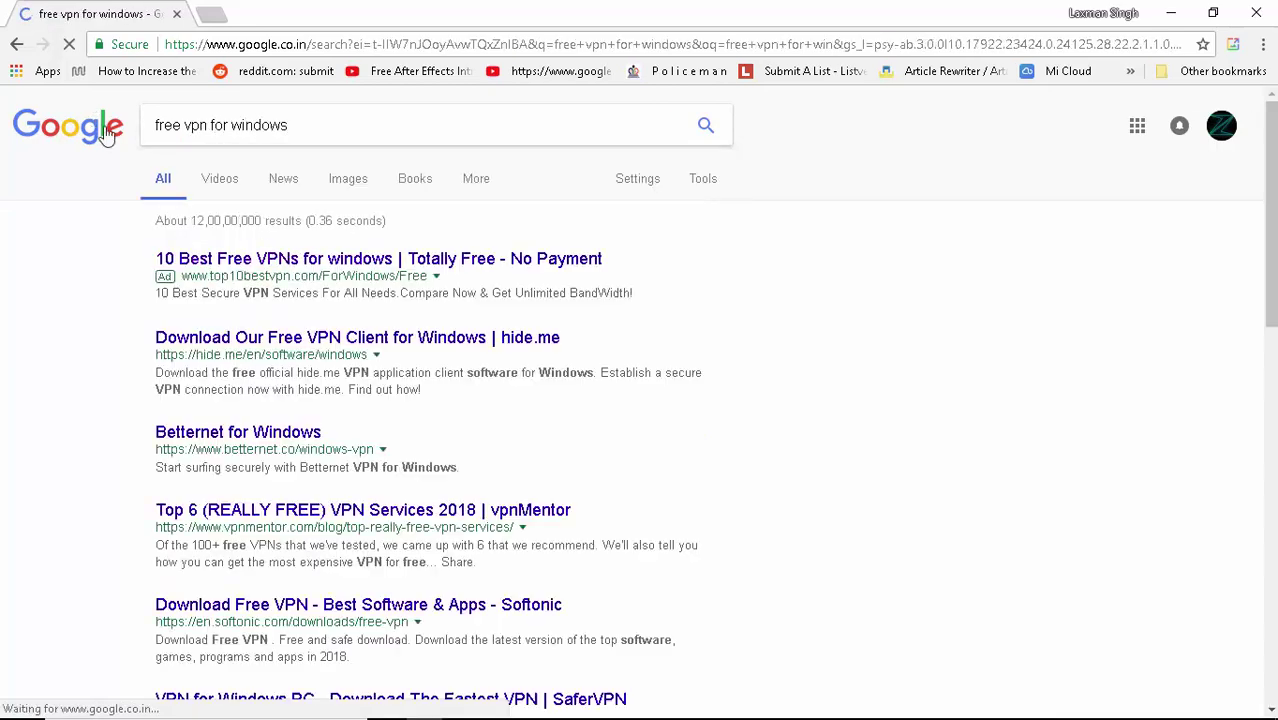
- Open the hide.me result in a background tab, scroll the results, and minimize Chrome
middle_click(288, 343)
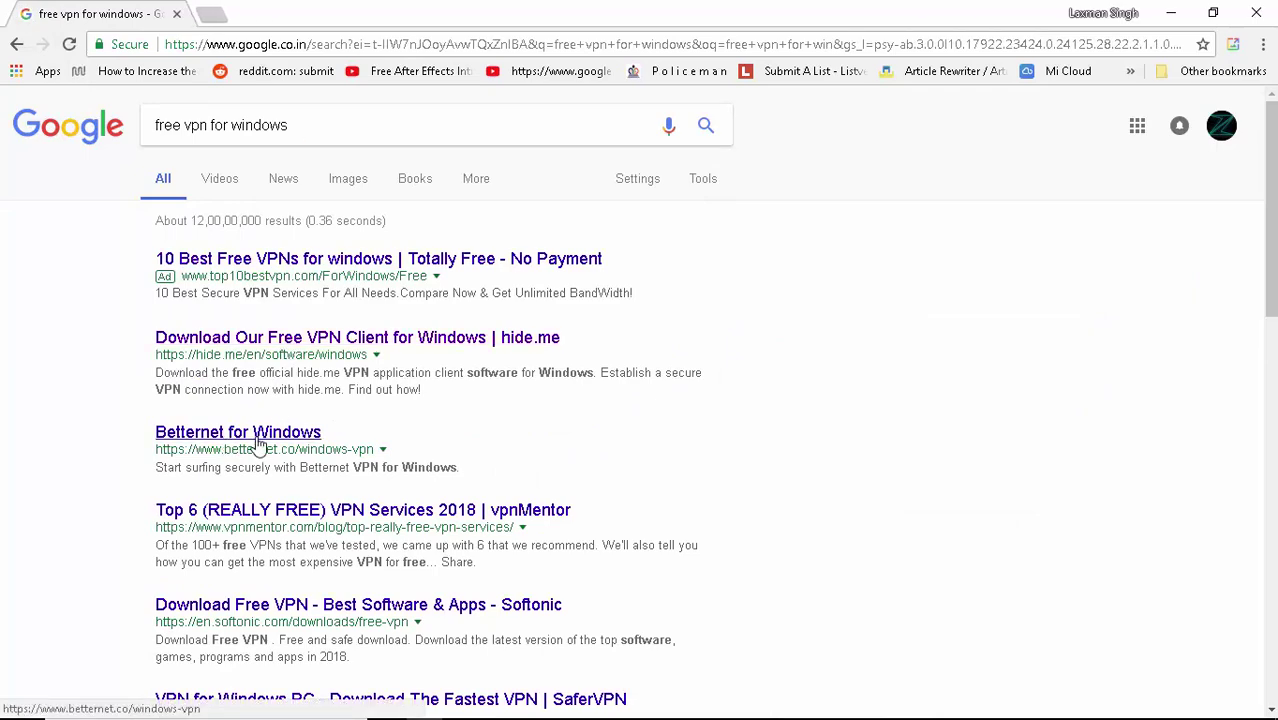
scroll(262, 445, "down", 1)
scroll(268, 350, "down", 2)
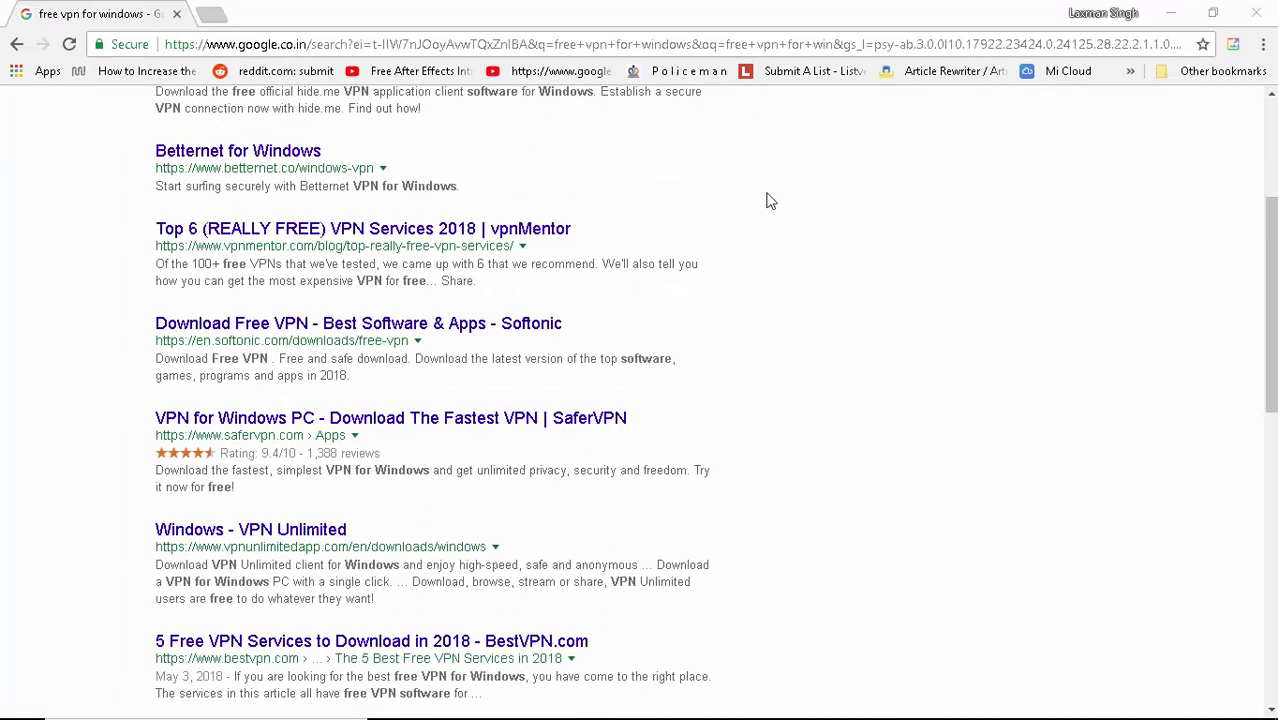
left_click(1171, 13)
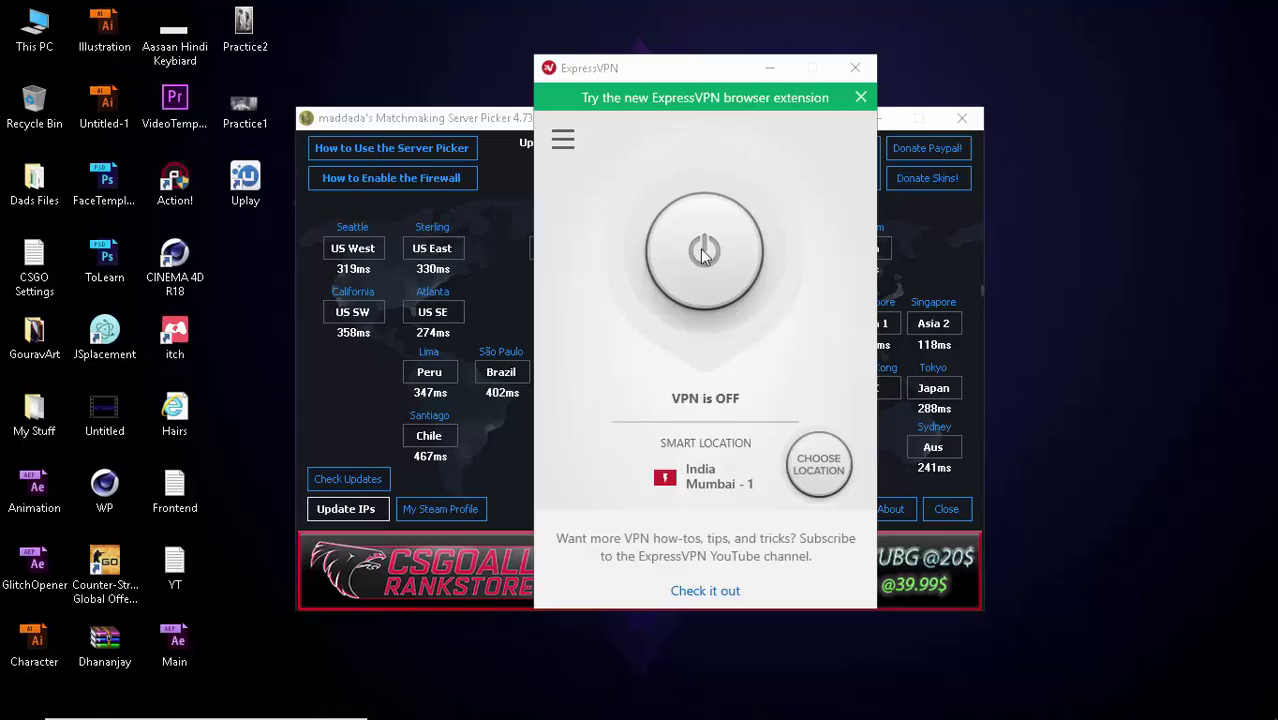
- Look over ExpressVPN's locations, then connect the VPN through India Mumbai-1
left_click(815, 460)
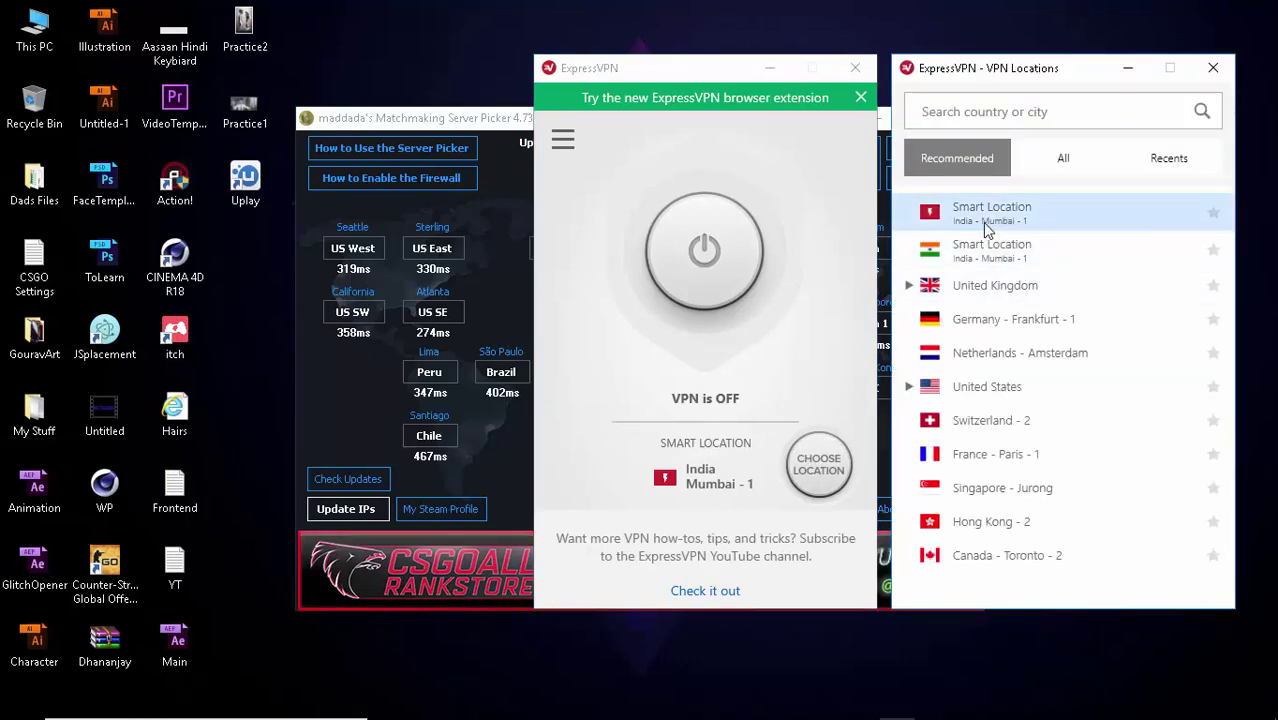
left_click(1212, 68)
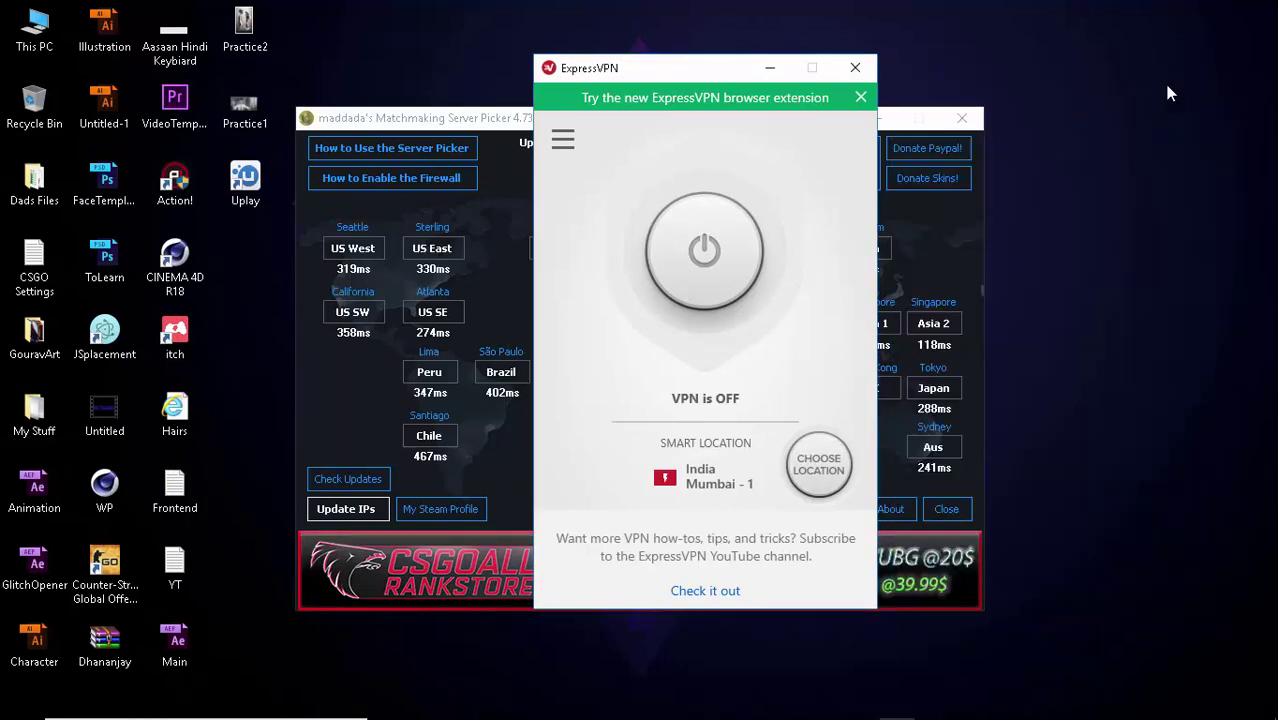
left_click(712, 257)
- Refresh the desktop and re-measure all server pings in the server picker
right_click(1050, 177)
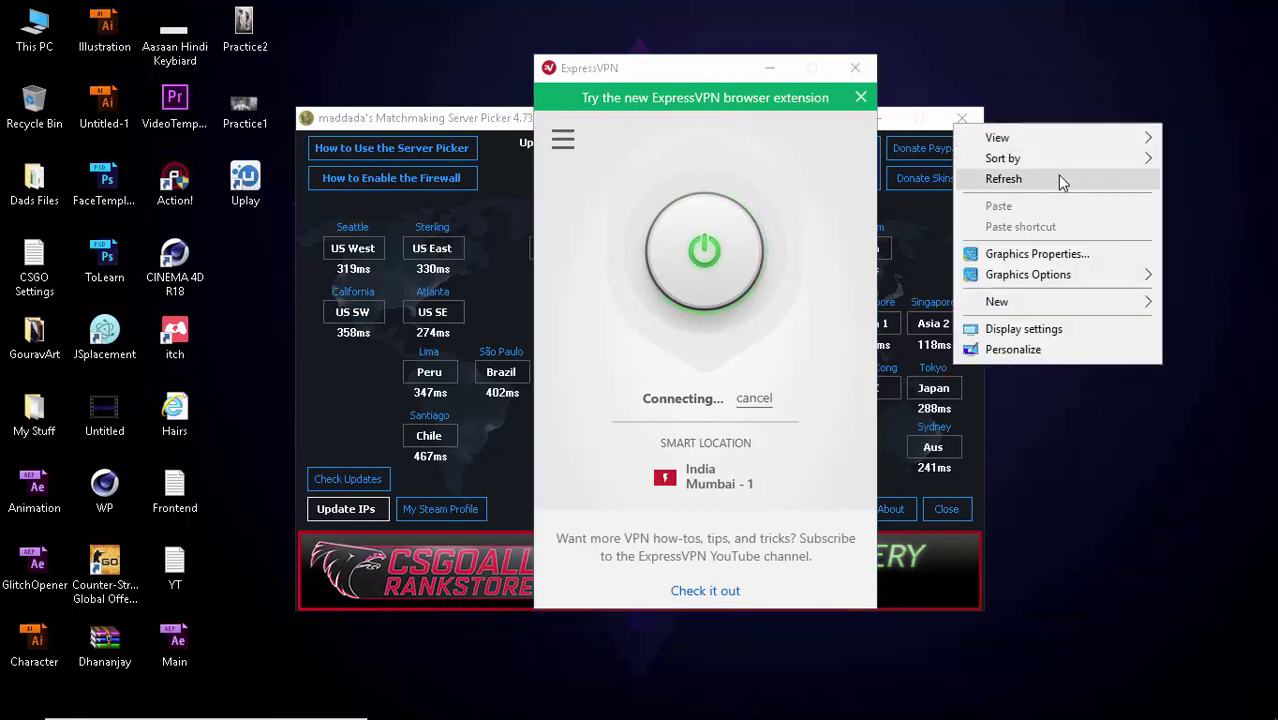
left_click(1057, 175)
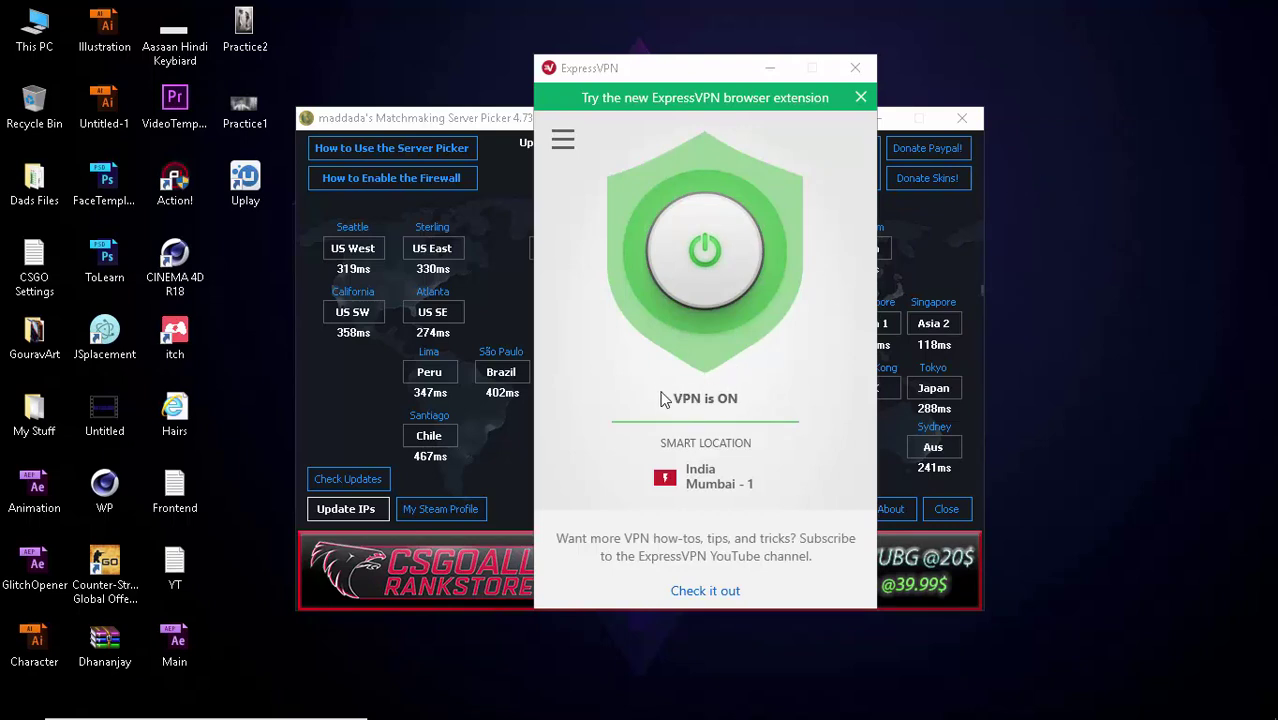
left_click(950, 234)
left_click(782, 509)
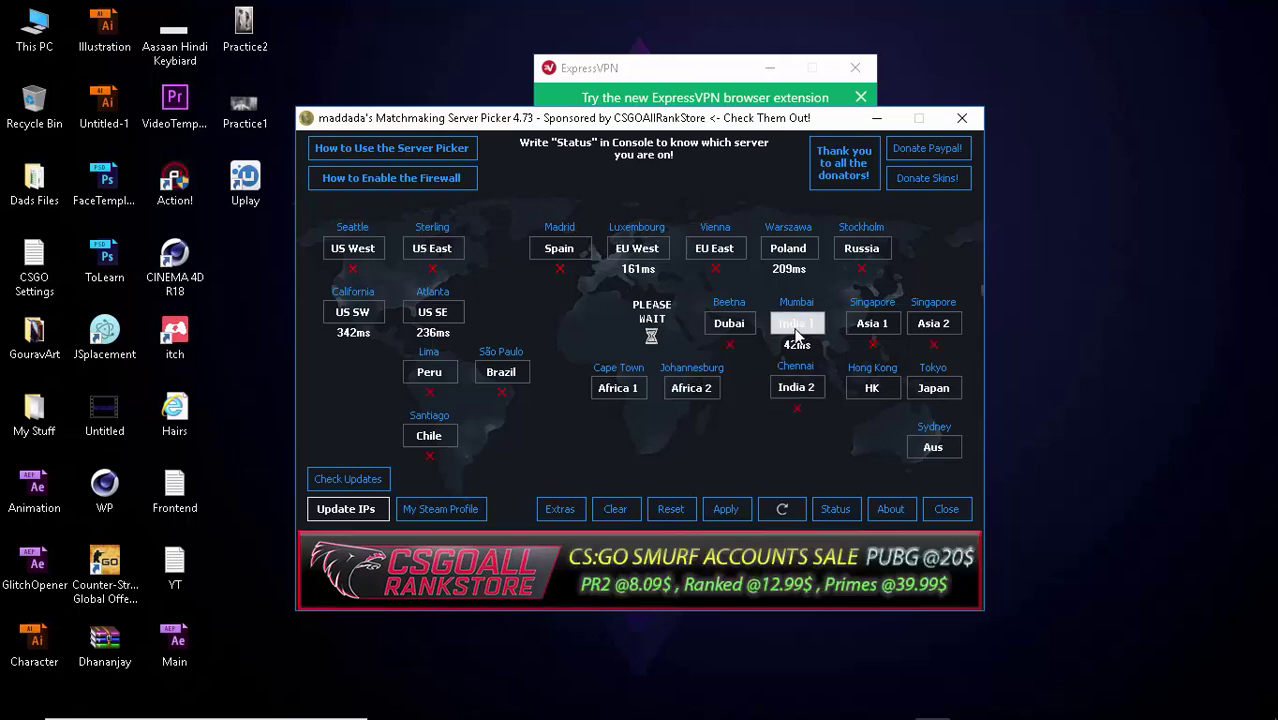
- Allow only the India 1 and India 2 servers and apply the selection
left_click(796, 387)
left_click(796, 323)
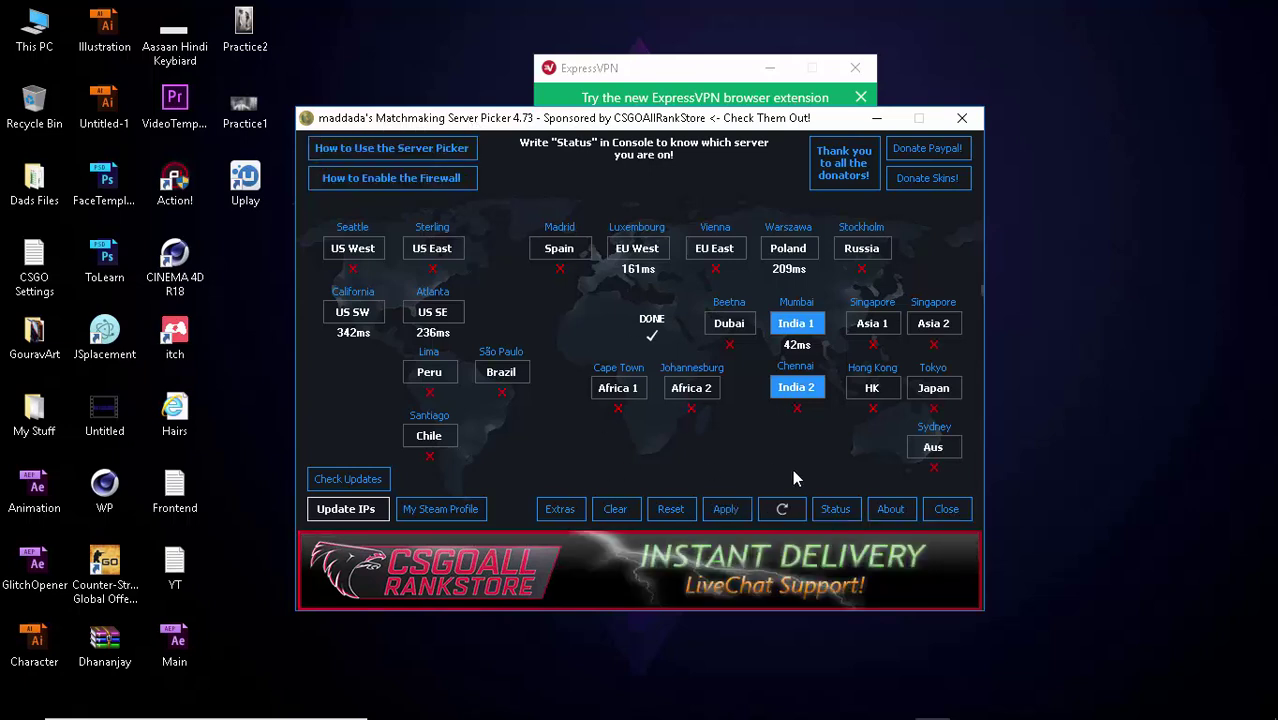
left_click(729, 513)
- Refresh the server pings twice, giving India 1 41 ms and India 2 71 ms
right_click(997, 223)
left_click(1040, 277)
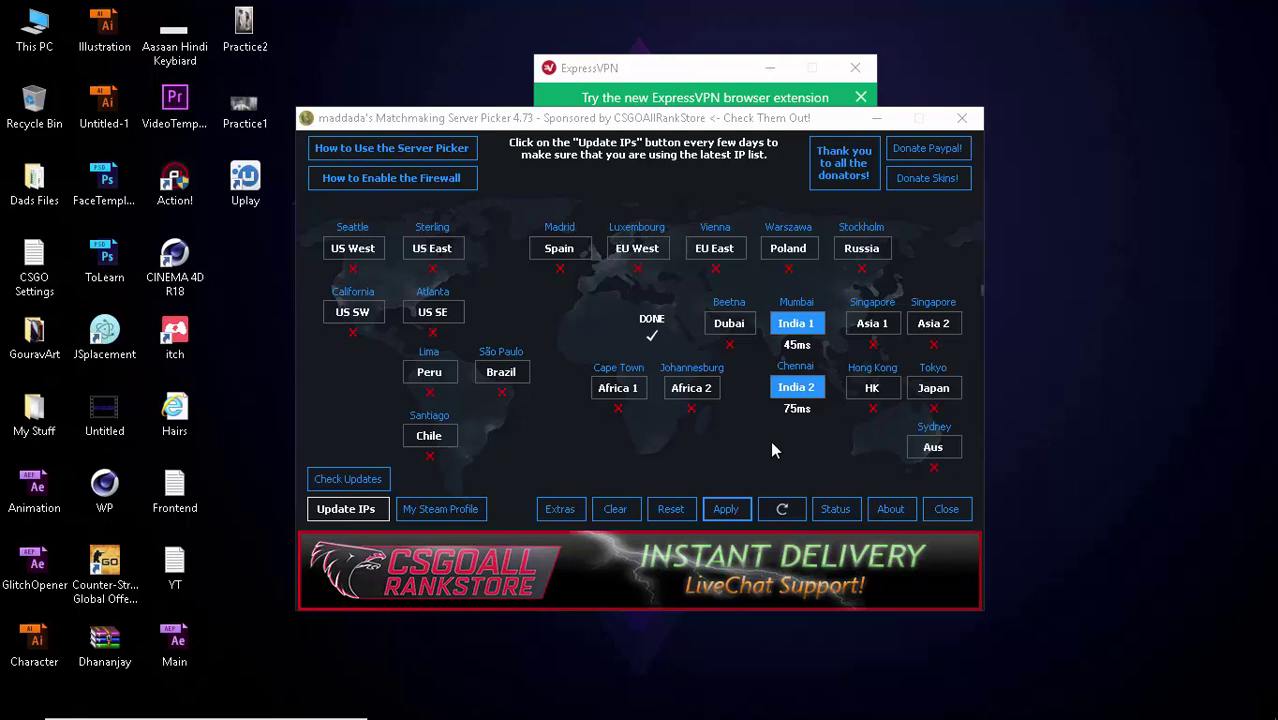
left_click(800, 510)
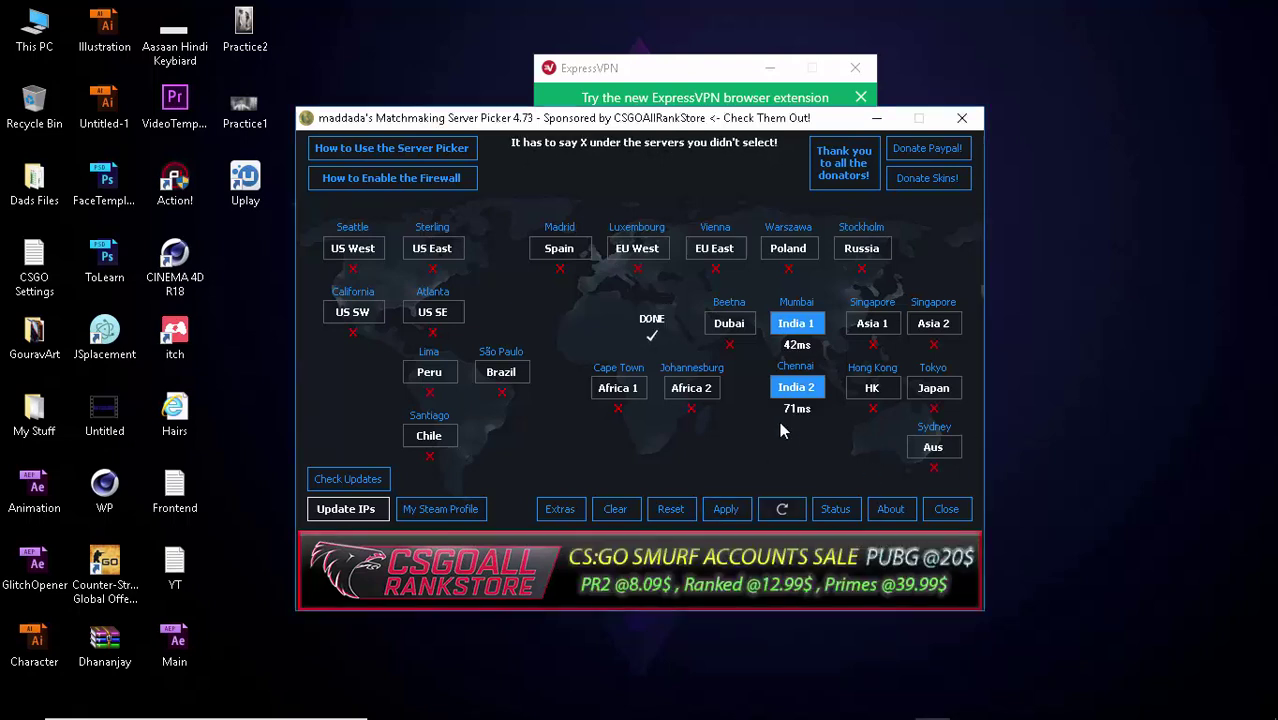
left_click(782, 510)
left_click(1018, 322)
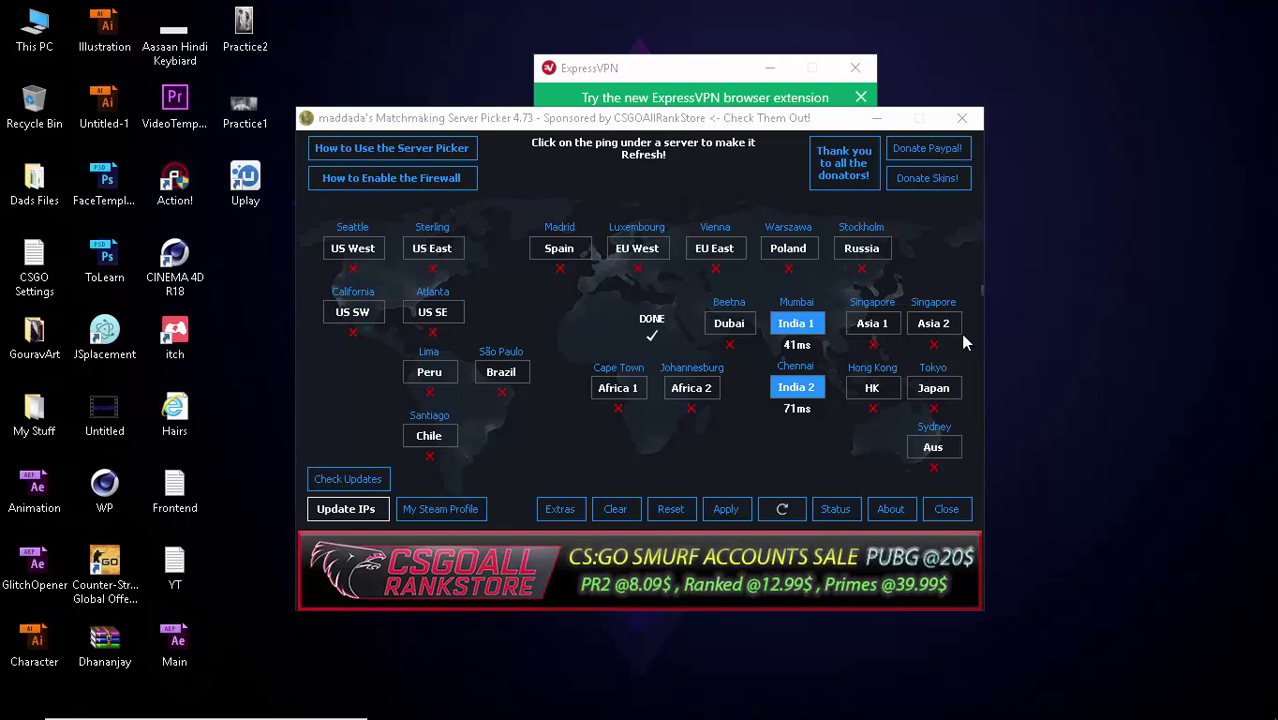
mouse_move(592, 676)
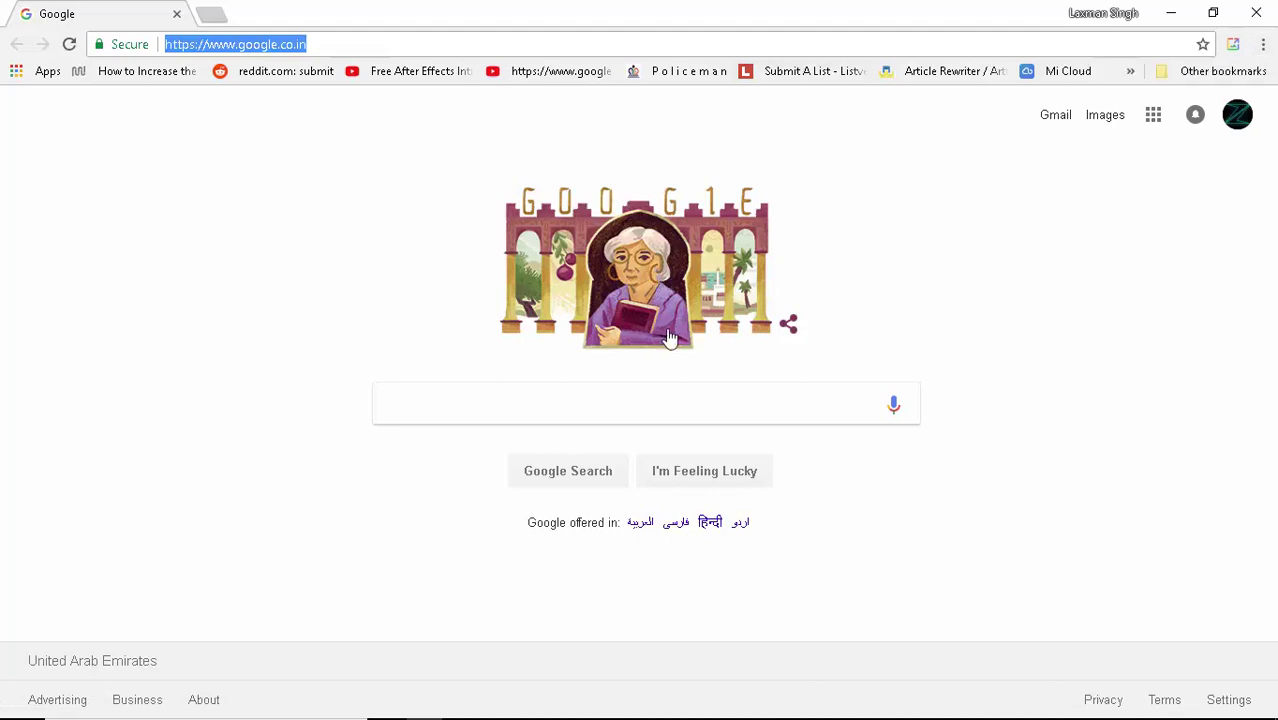
- Search Google for 'vpnhub' and scroll through the results
left_click(560, 400)
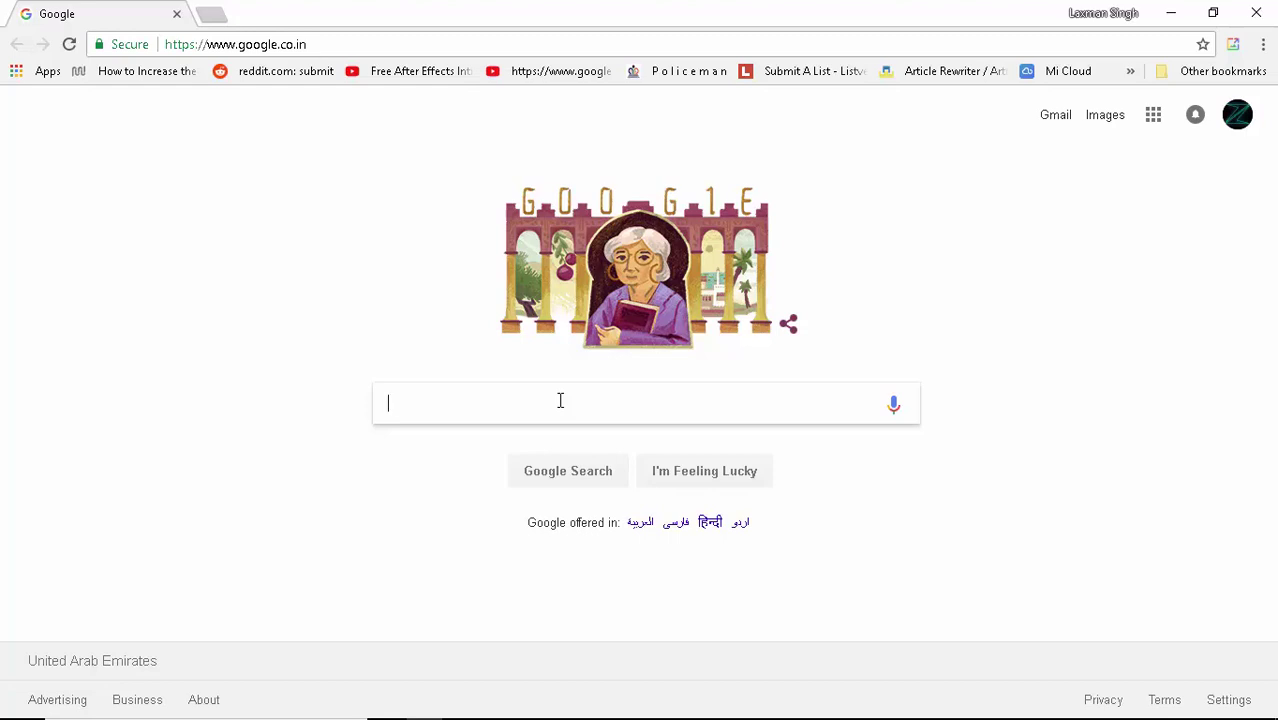
type("vpnhub")
key("Return")
scroll(240, 414, "down", 3)
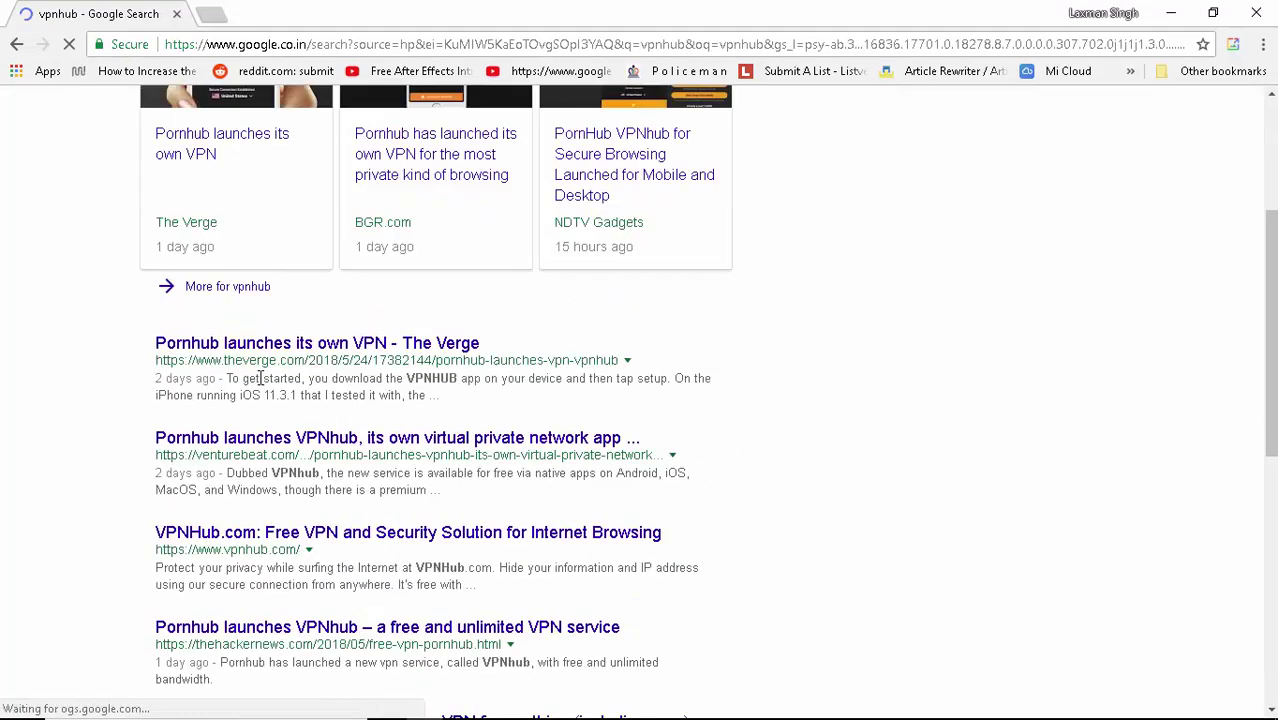
scroll(262, 445, "down", 1)
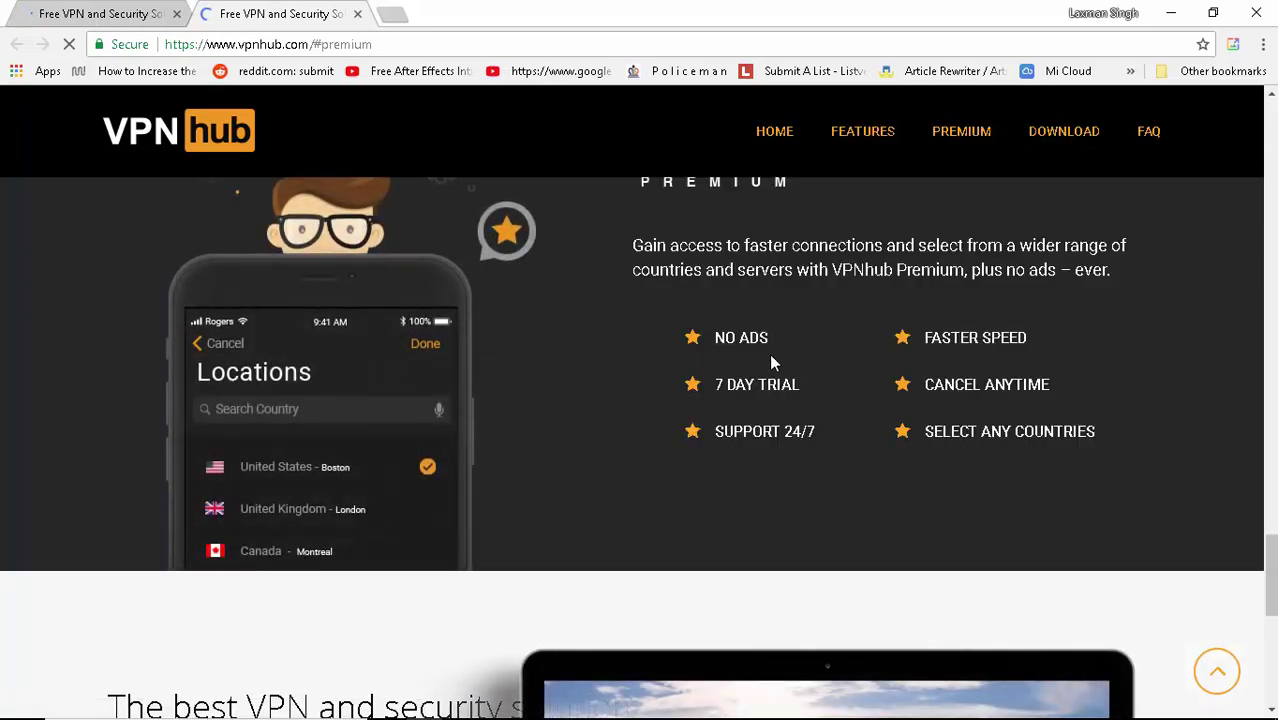
- Scroll the VPNhub premium and home pages, close the #premium tab, then close Chrome
left_click_drag(727, 384, 752, 406)
left_click(752, 406)
scroll(465, 421, "down", 3)
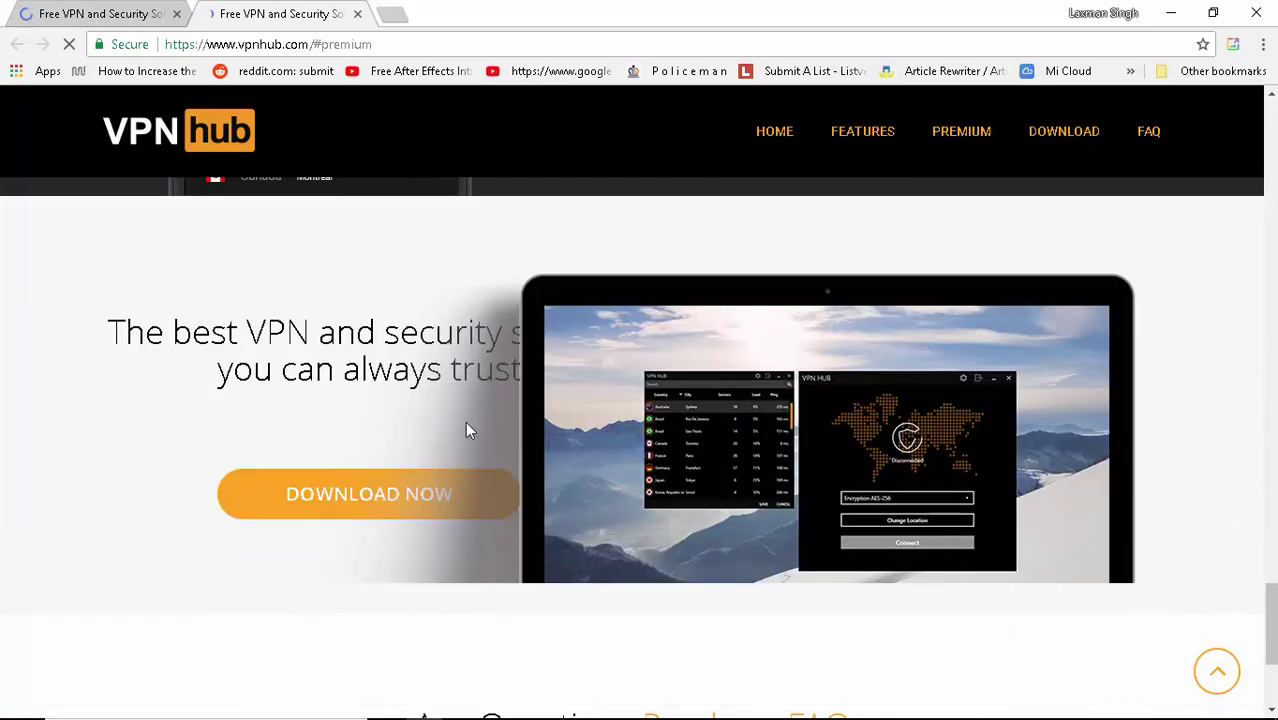
scroll(418, 496, "down", 5)
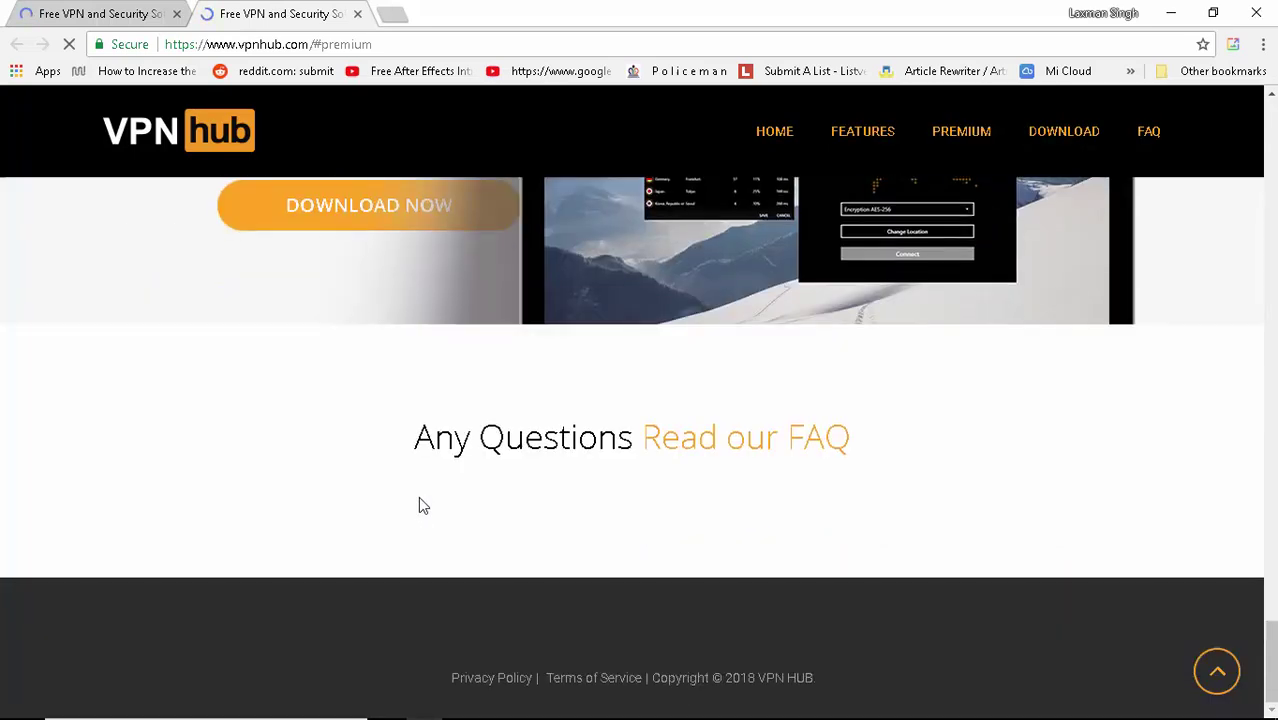
middle_click(277, 13)
scroll(421, 349, "down", 2)
scroll(536, 332, "down", 3)
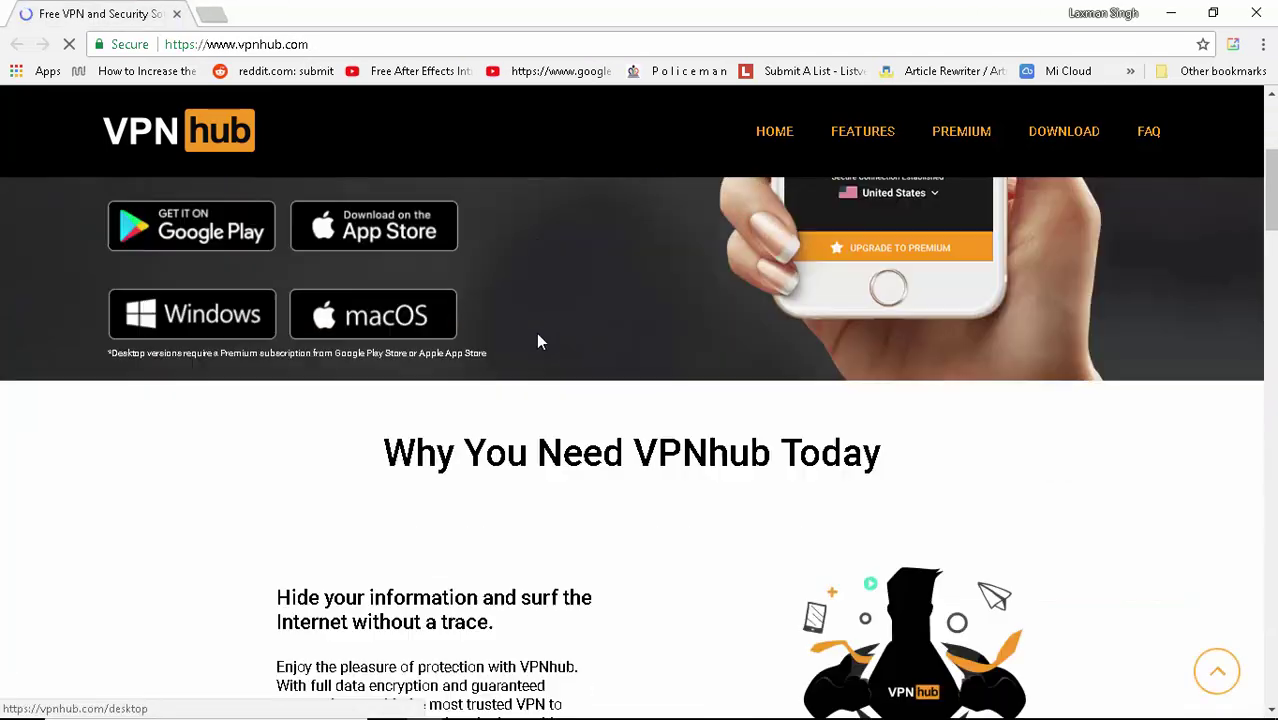
scroll(455, 292, "down", 3)
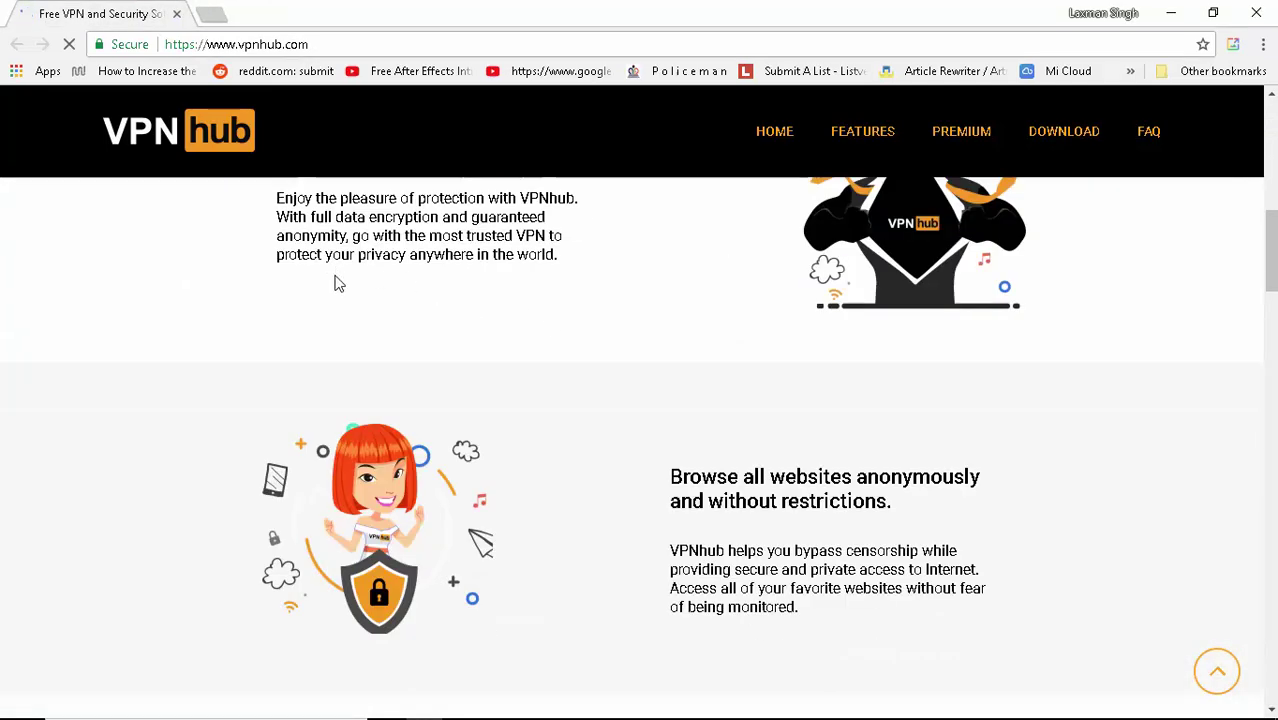
left_click(1268, 6)
- Refresh the desktop twice, confirming India 1 at 41 ms and India 2 at 71 ms
right_click(1100, 165)
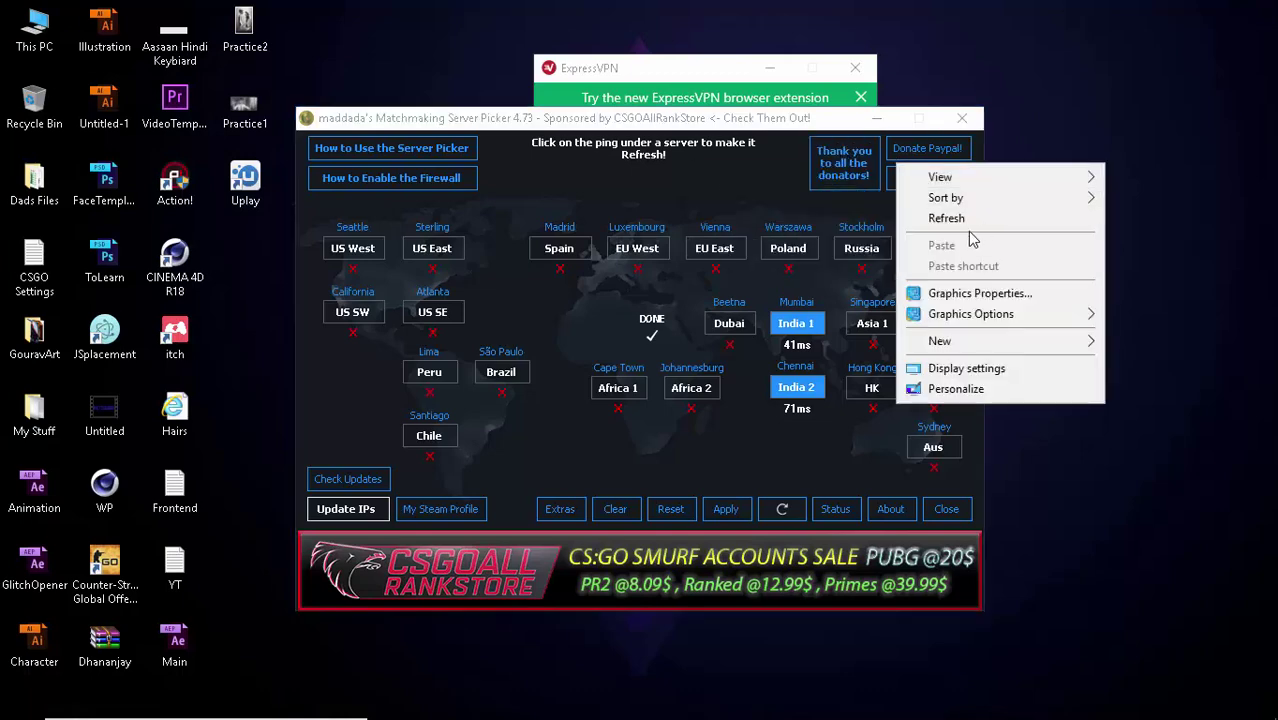
left_click(1030, 218)
right_click(1200, 186)
left_click(1111, 238)
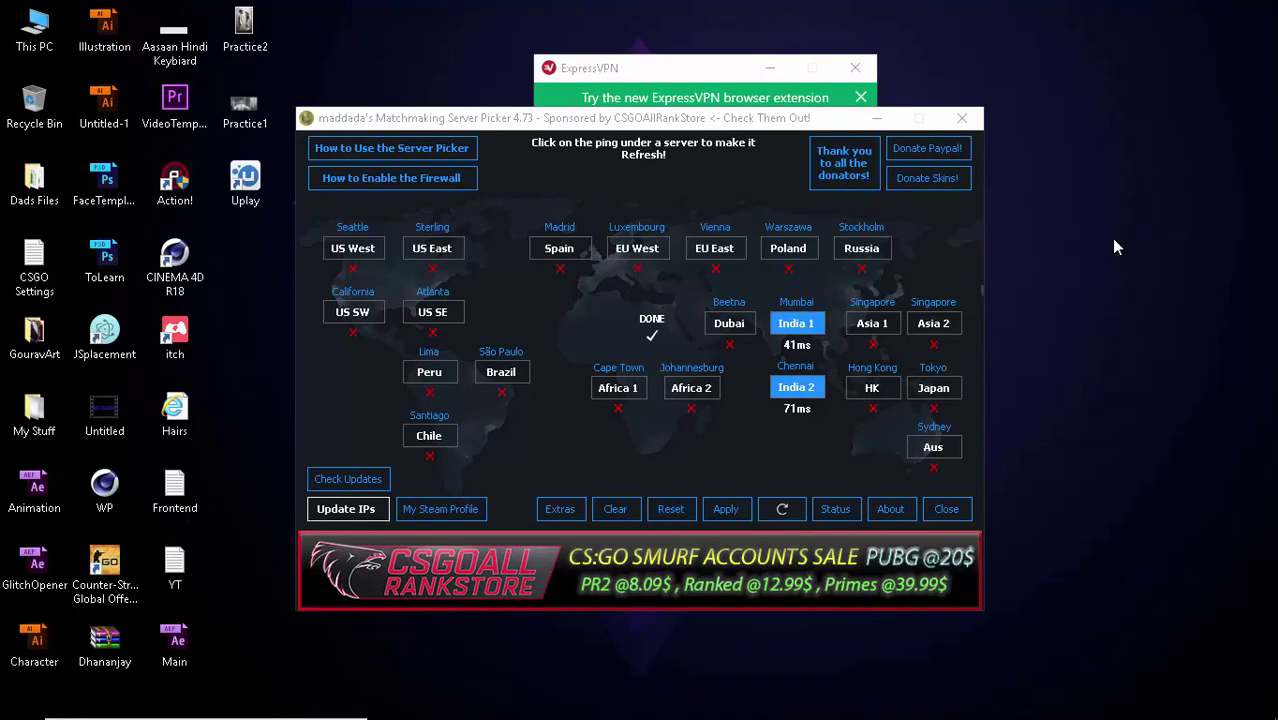